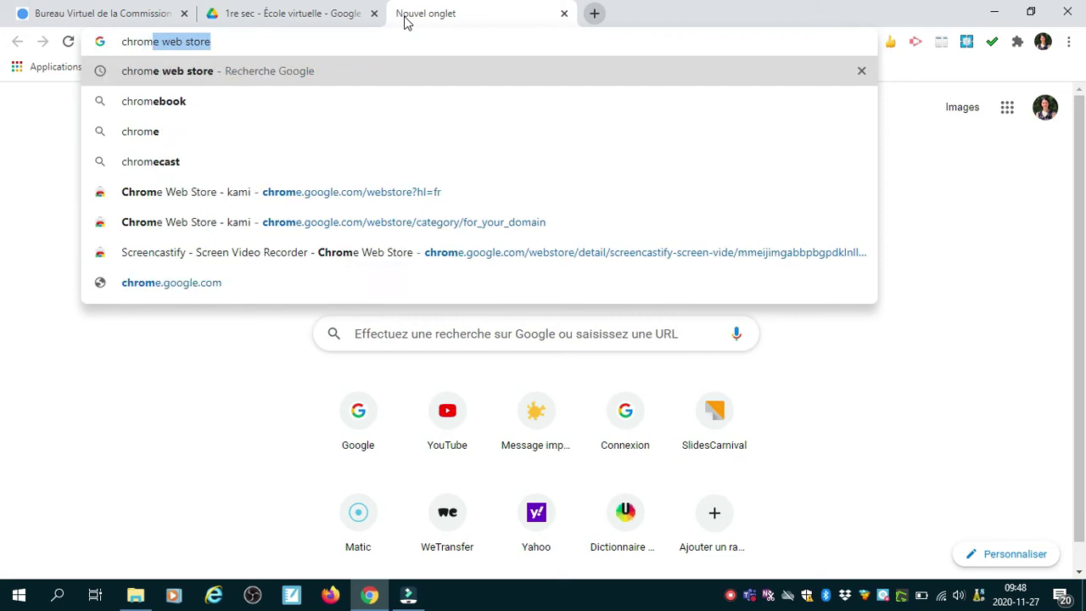
# Step: Open the Chrome Web Store, search it for "kami", view the Kami Extension - PDF and Document Annotation page, and close it
pyautogui.press('Return')
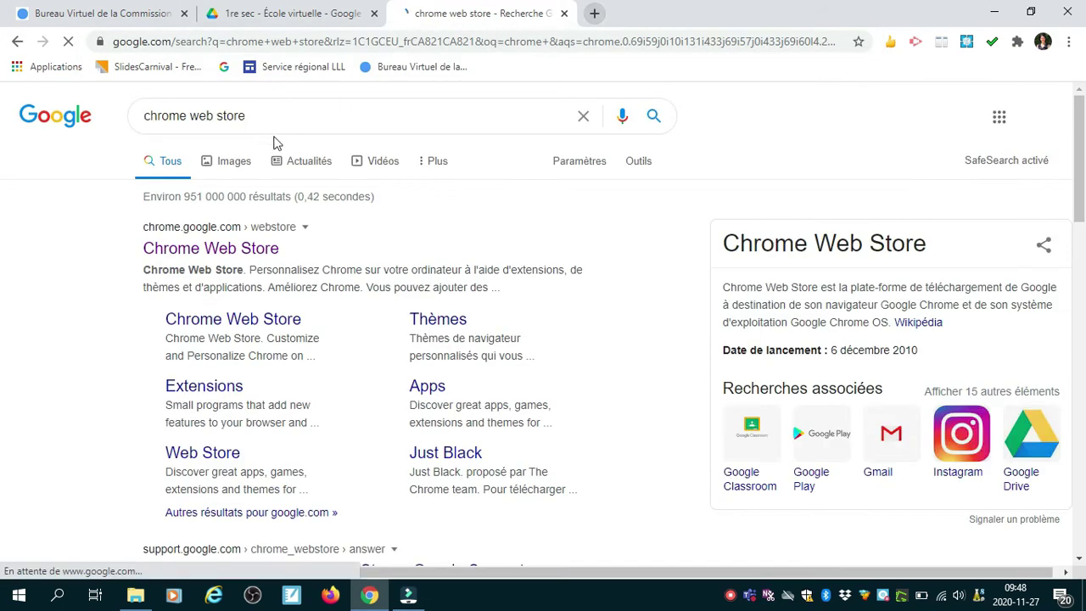
pyautogui.click(213, 251)
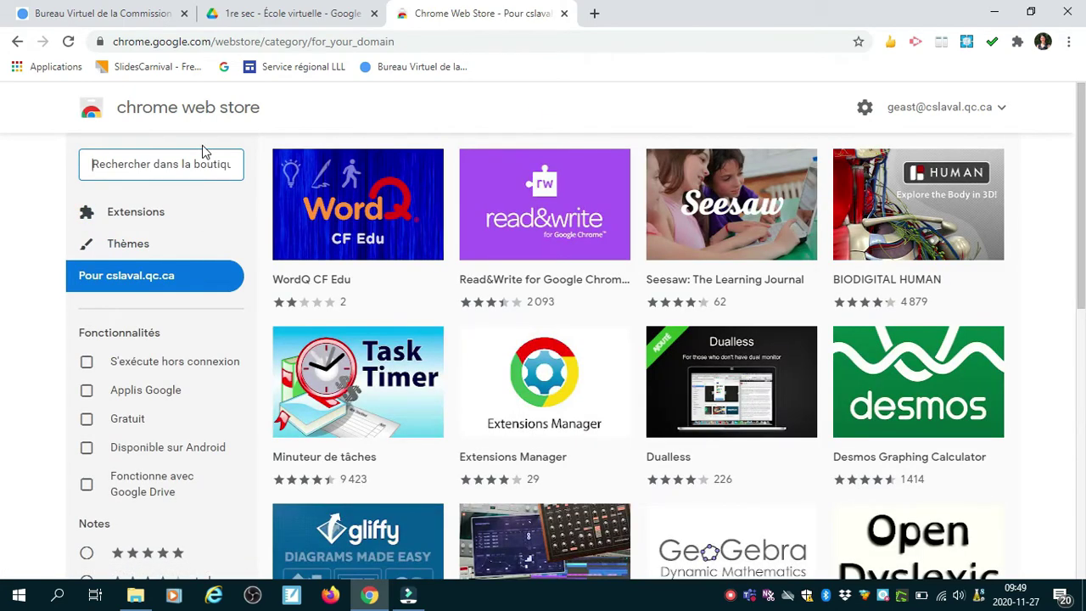
pyautogui.click(202, 151)
pyautogui.write('k')
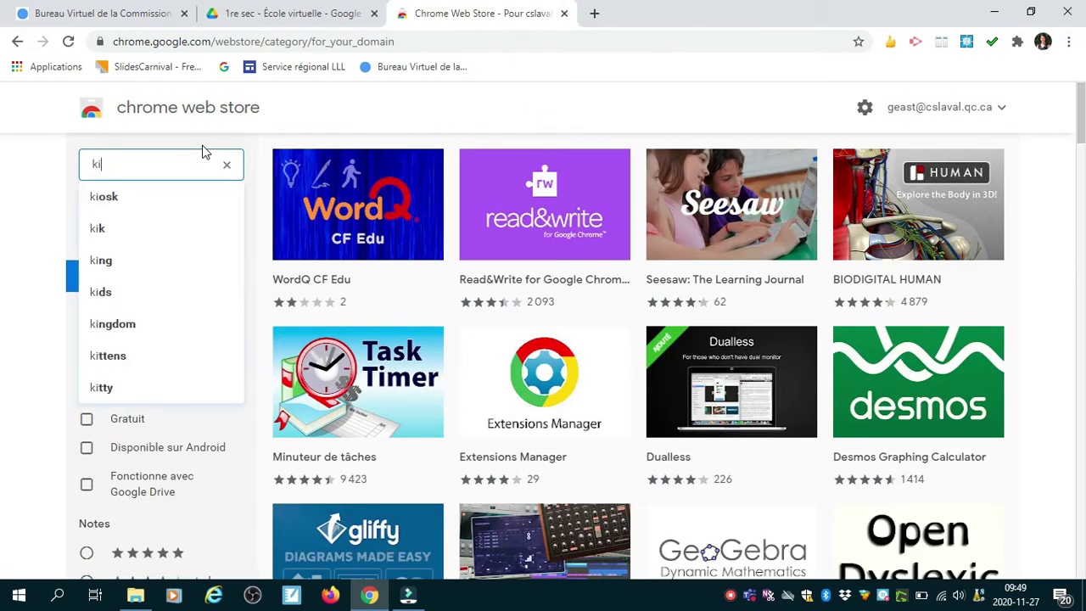
pyautogui.write('ami')
pyautogui.press('Return')
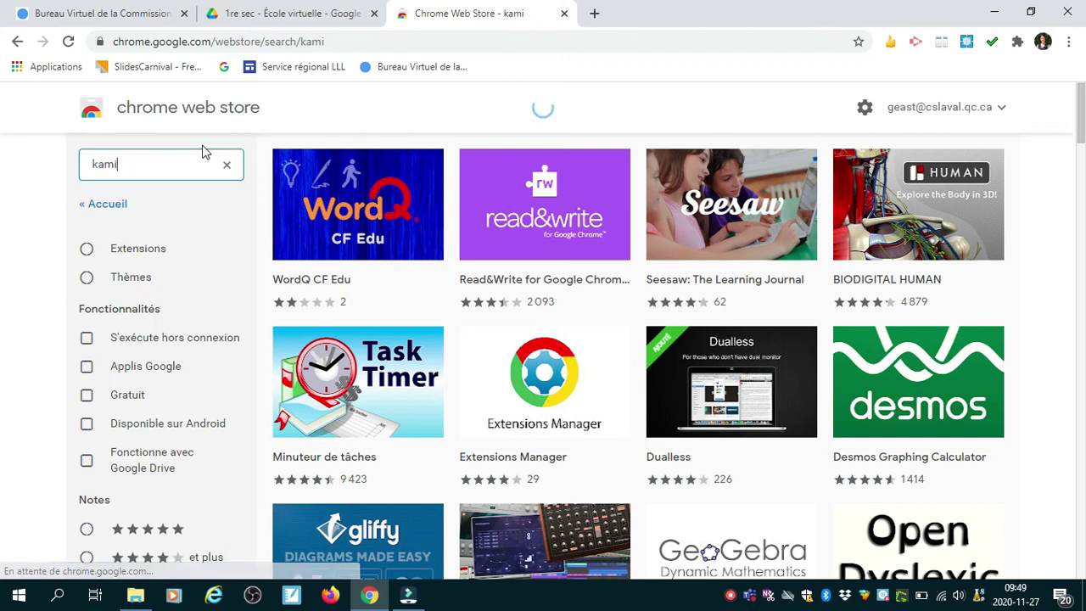
pyautogui.click(357, 286)
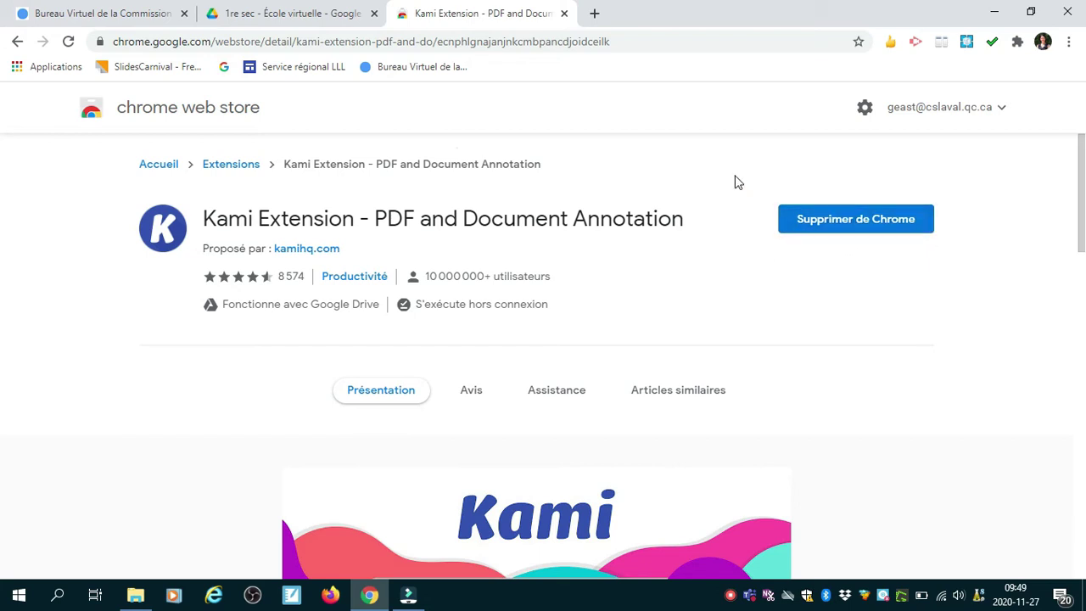
pyautogui.click(564, 14)
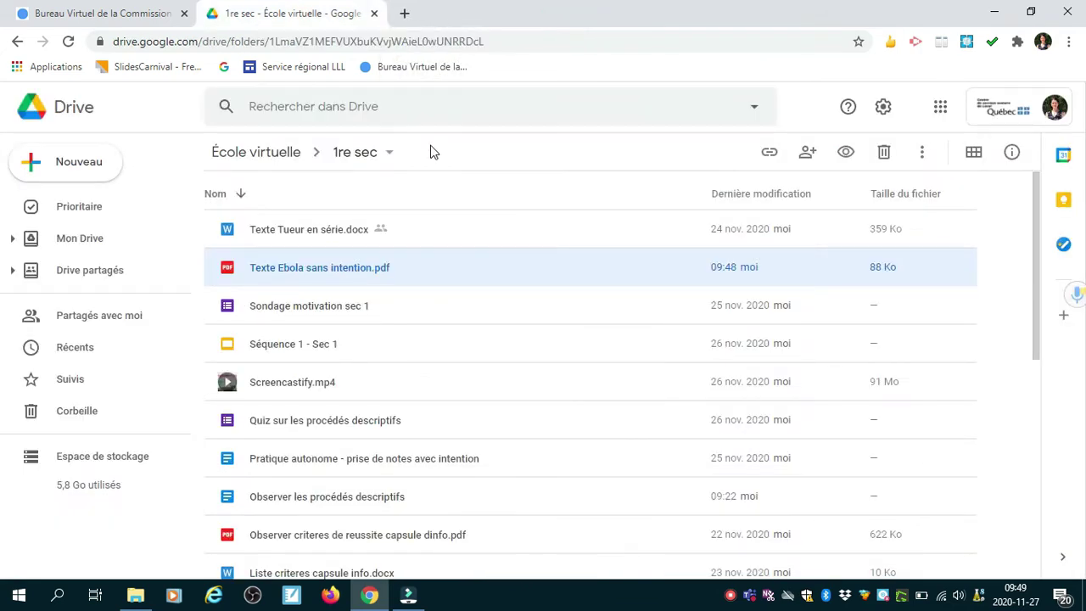
# Step: Open "Texte Ebola sans intention.pdf" from the 1re sec Drive folder for annotation with Kami
pyautogui.doubleClick(322, 270)
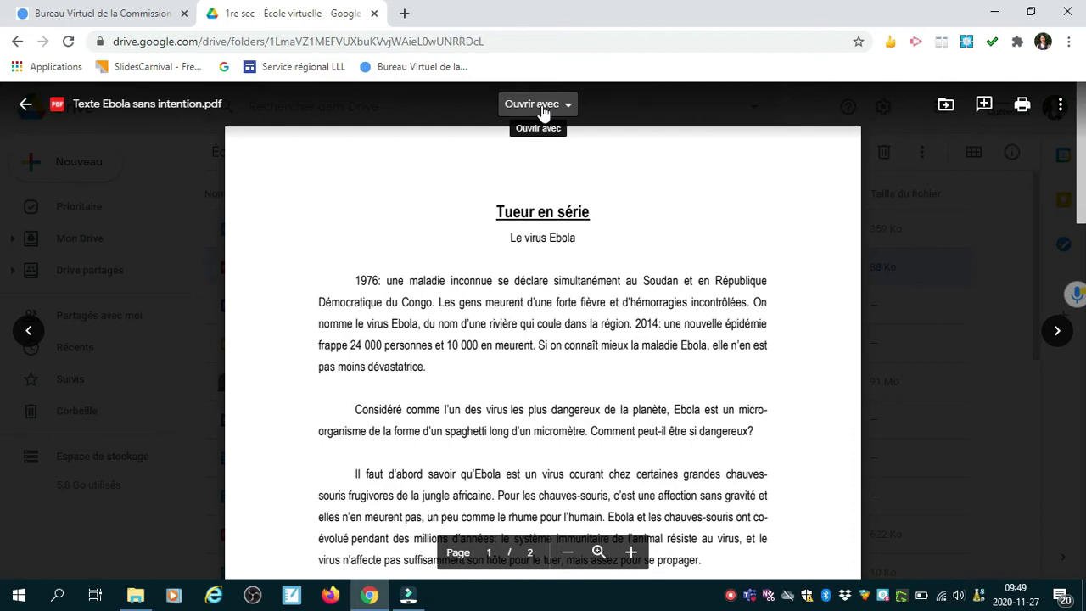
pyautogui.click(542, 104)
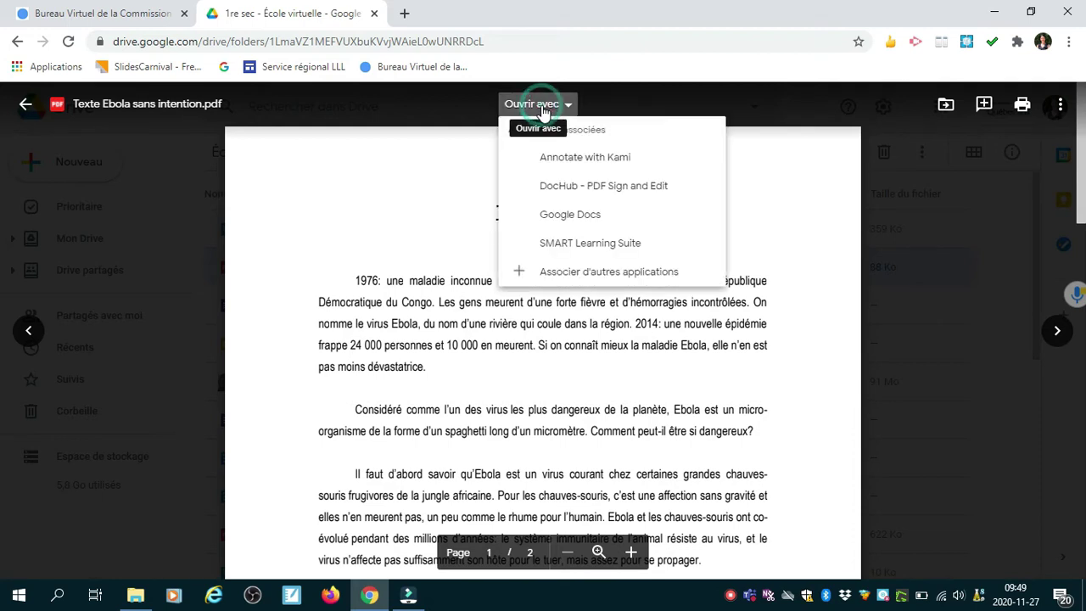
pyautogui.click(560, 161)
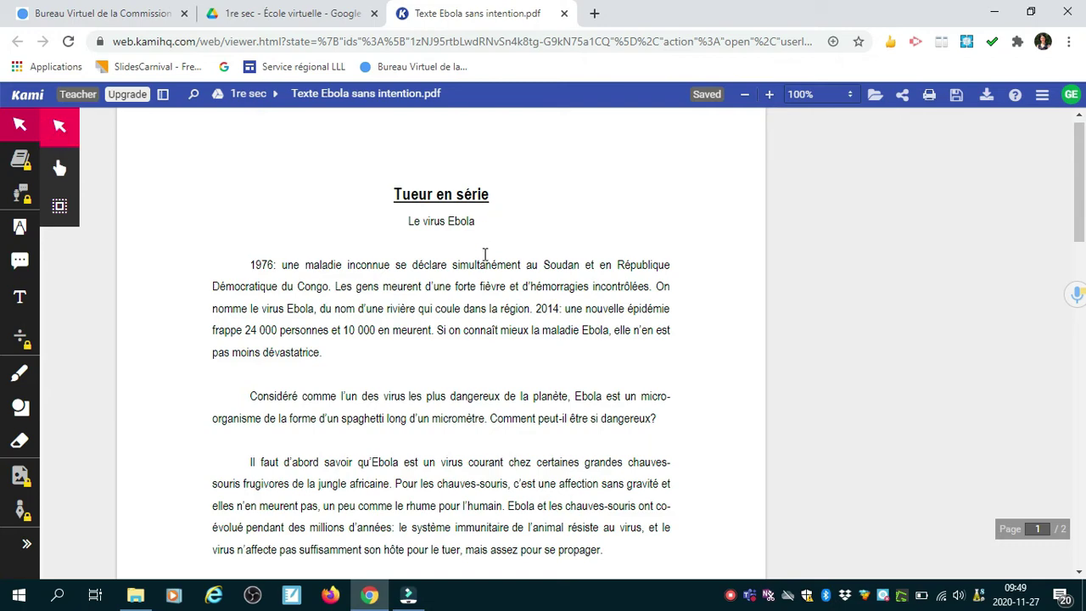
# Step: Highlight the first sentence, from "1976" to "Démocratique du Congo.", in orange with the Text Highlighter
pyautogui.scroll(-4, 484, 250)
pyautogui.scroll(-7, 481, 280)
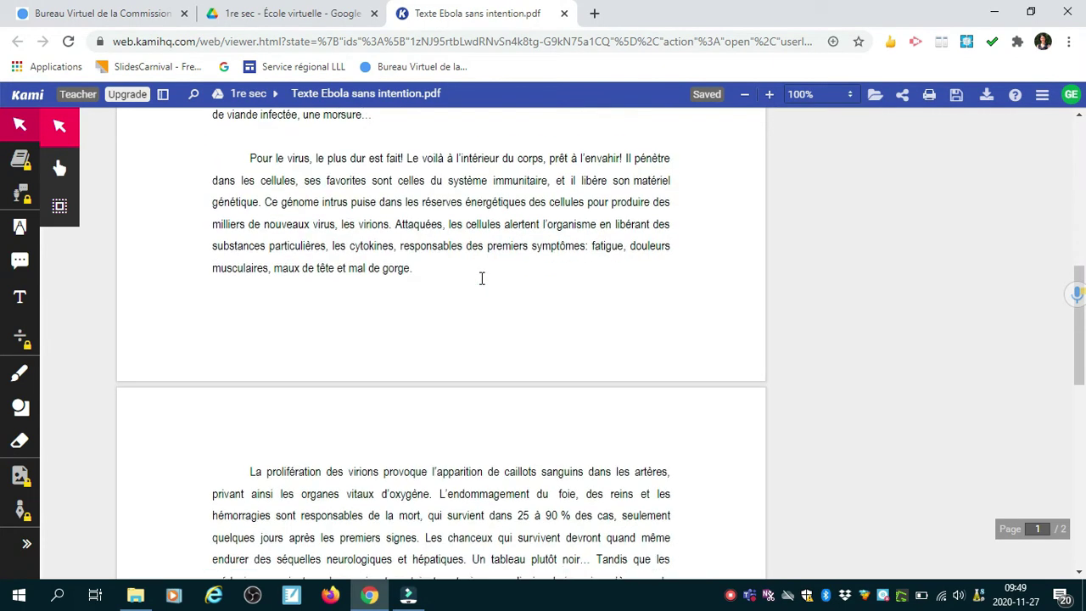
pyautogui.scroll(11, 480, 279)
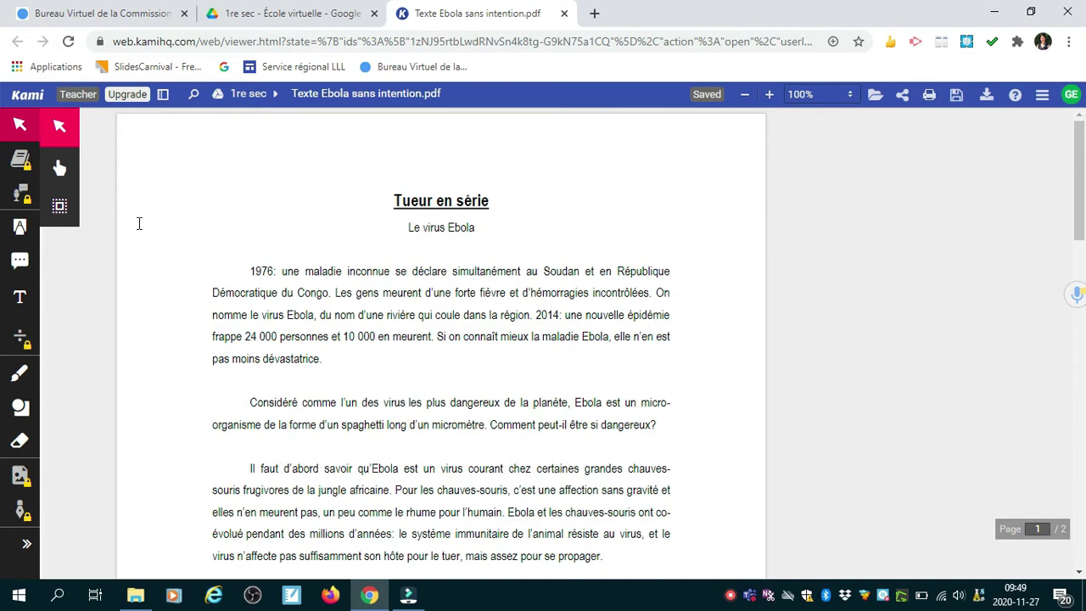
pyautogui.click(20, 230)
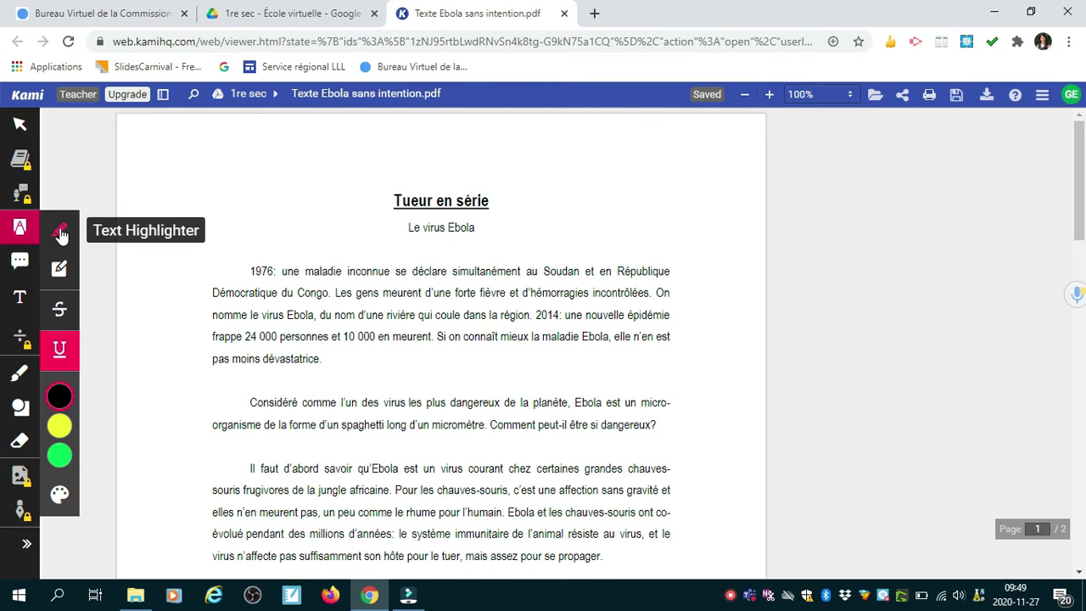
pyautogui.click(60, 231)
pyautogui.moveTo(61, 458)
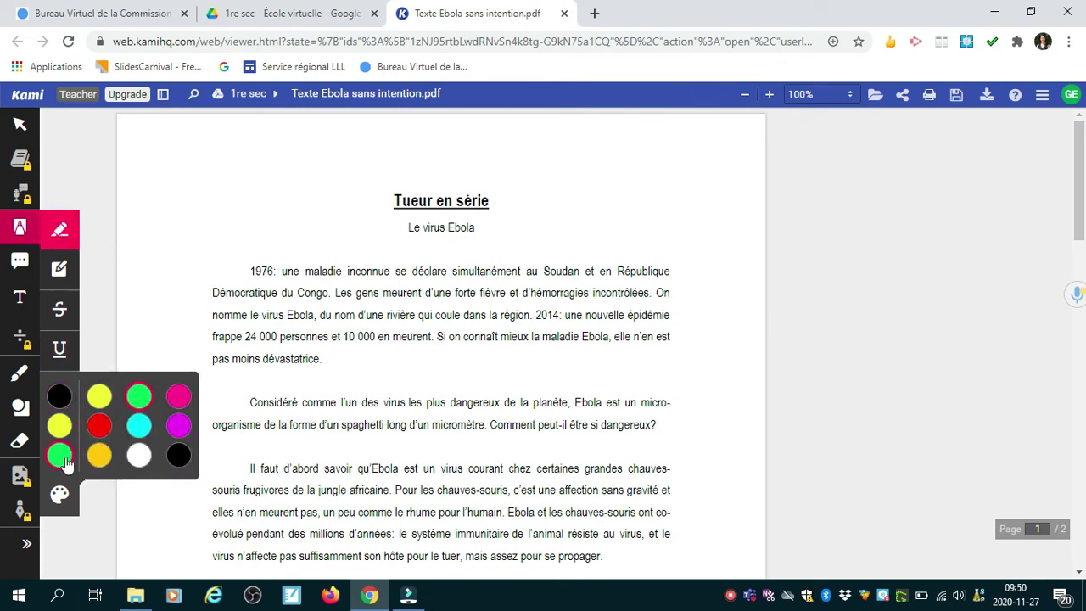
pyautogui.click(99, 456)
pyautogui.moveTo(244, 272); pyautogui.dragTo(331, 292)
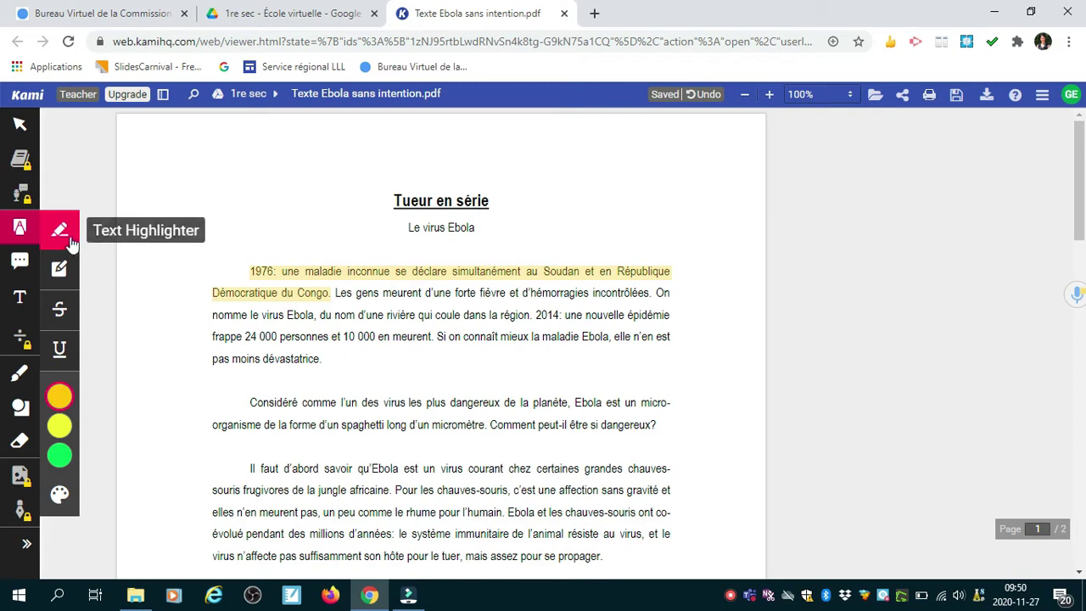
# Step: Cover the whole second paragraph, starting "Considéré comme l'un des virus", with an orange box highlight
pyautogui.click(53, 275)
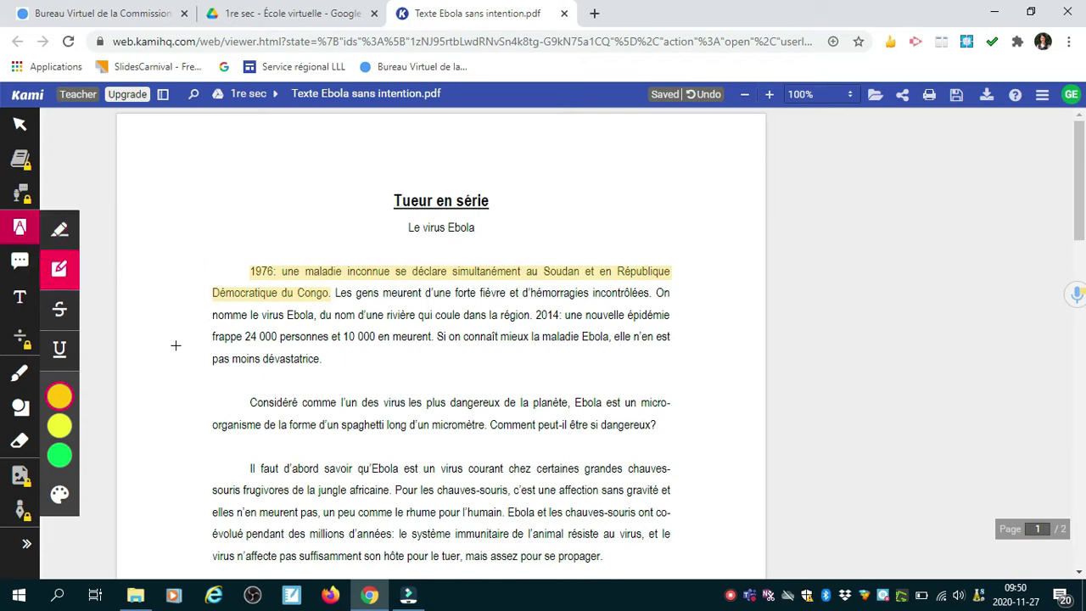
pyautogui.moveTo(210, 391); pyautogui.dragTo(674, 441)
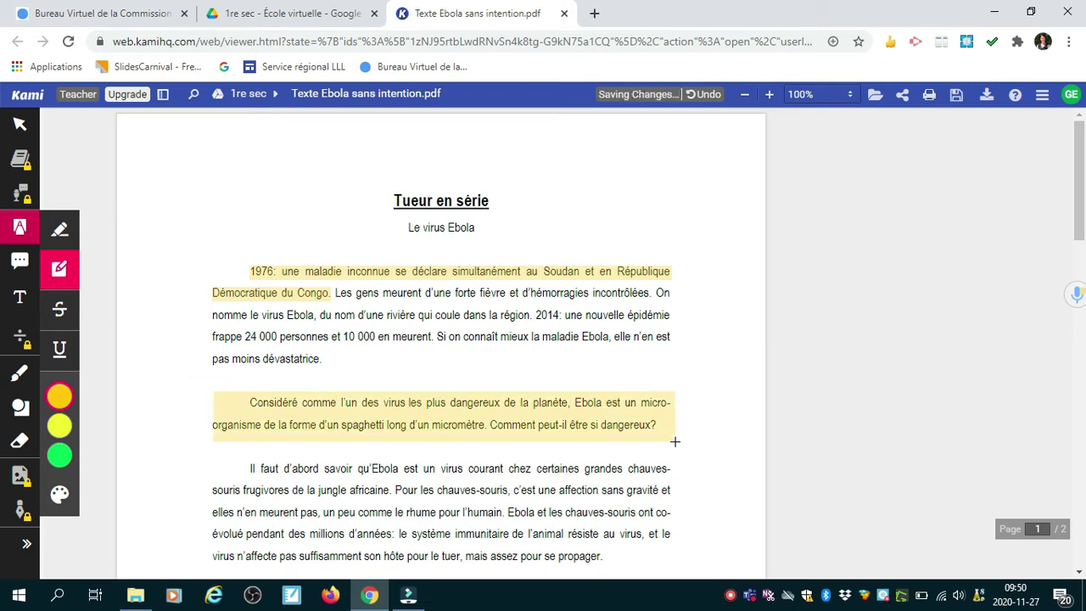
pyautogui.click(289, 375)
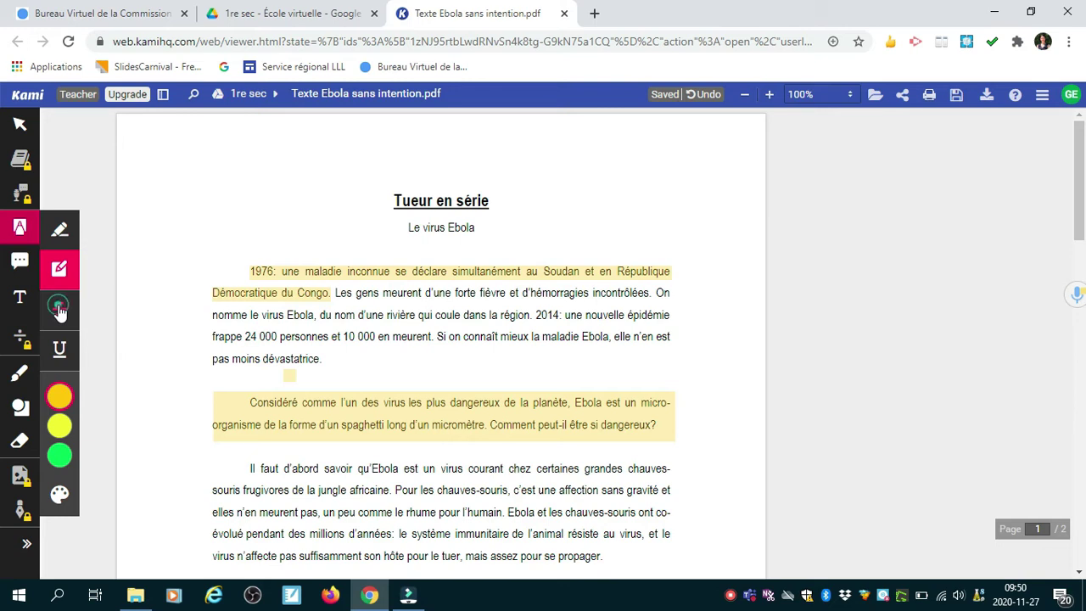
# Step: Strike through the passage from "du nom d'une rivière" to "10 000 en meurent" in black
pyautogui.click(61, 312)
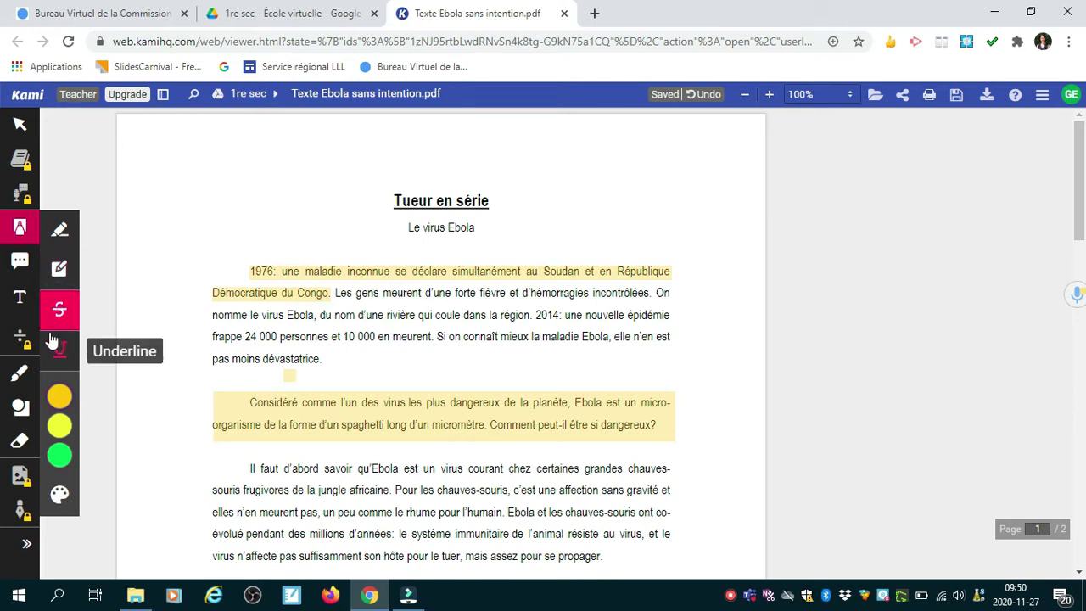
pyautogui.moveTo(60, 397)
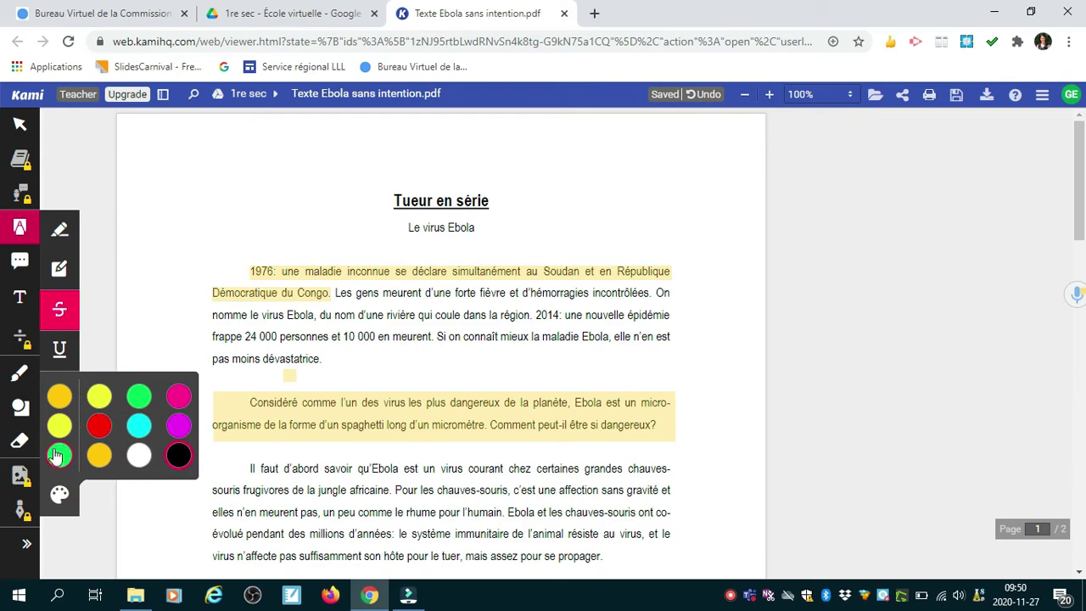
pyautogui.click(178, 456)
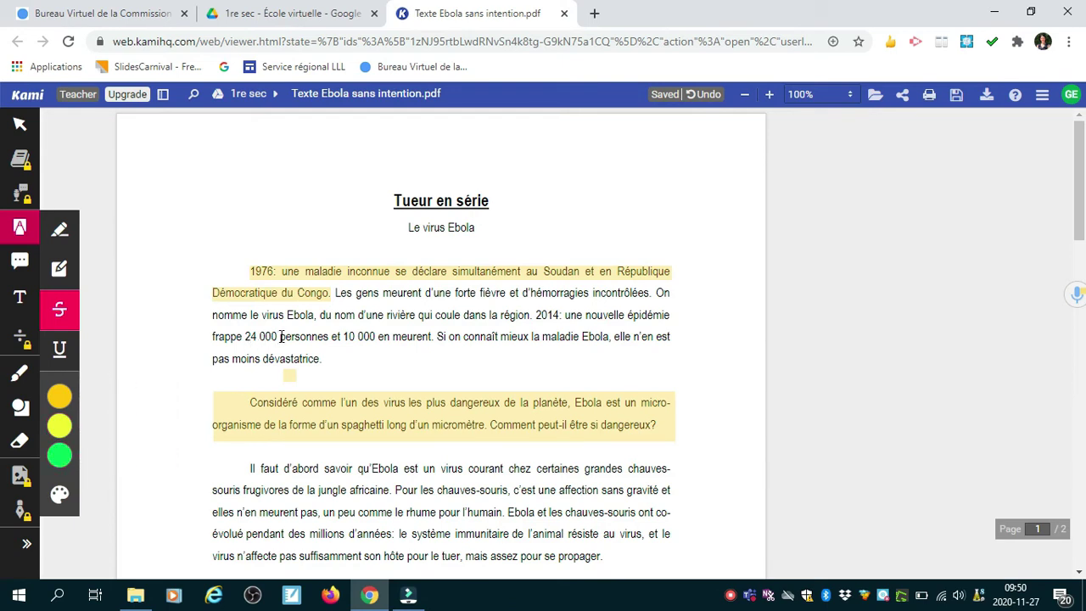
pyautogui.moveTo(322, 314); pyautogui.dragTo(432, 338)
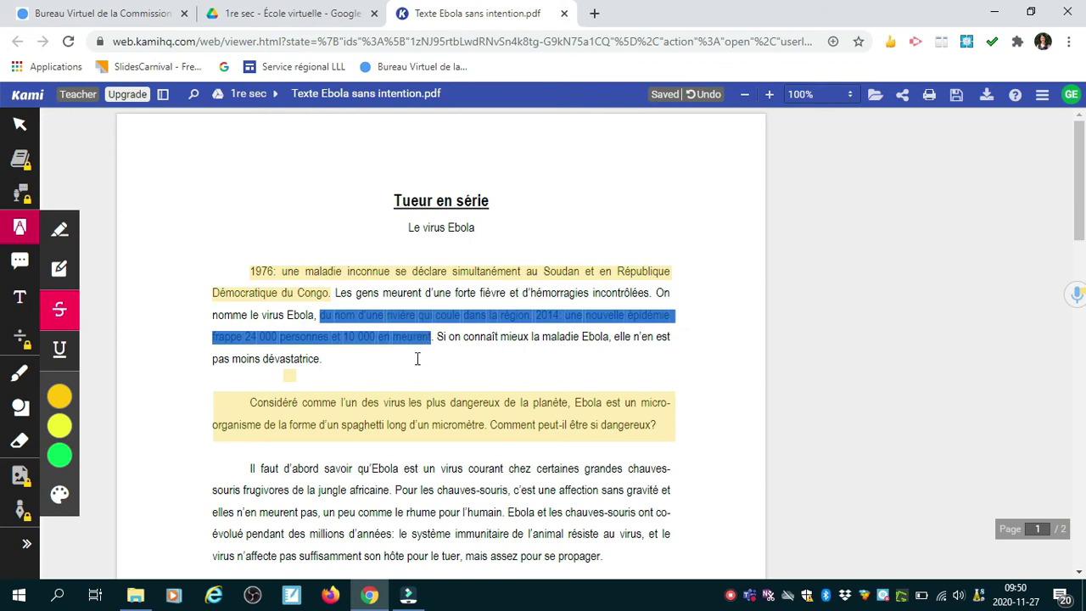
# Step: Underline the sentence from "Si on connaît mieux la maladie Ebola" to "pas moins dévastatrice." in magenta
pyautogui.click(60, 352)
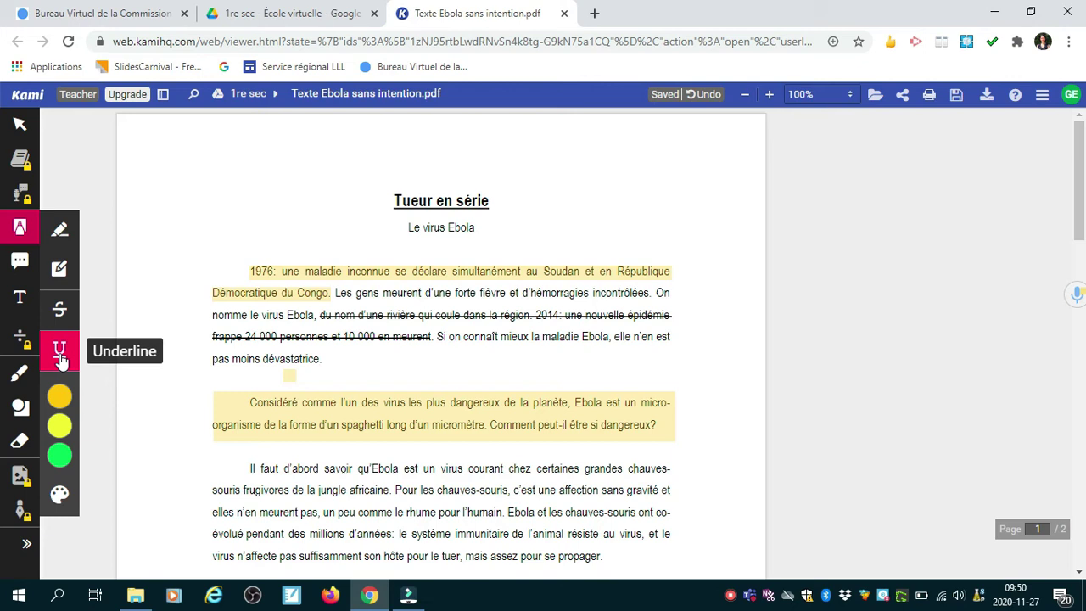
pyautogui.moveTo(53, 423)
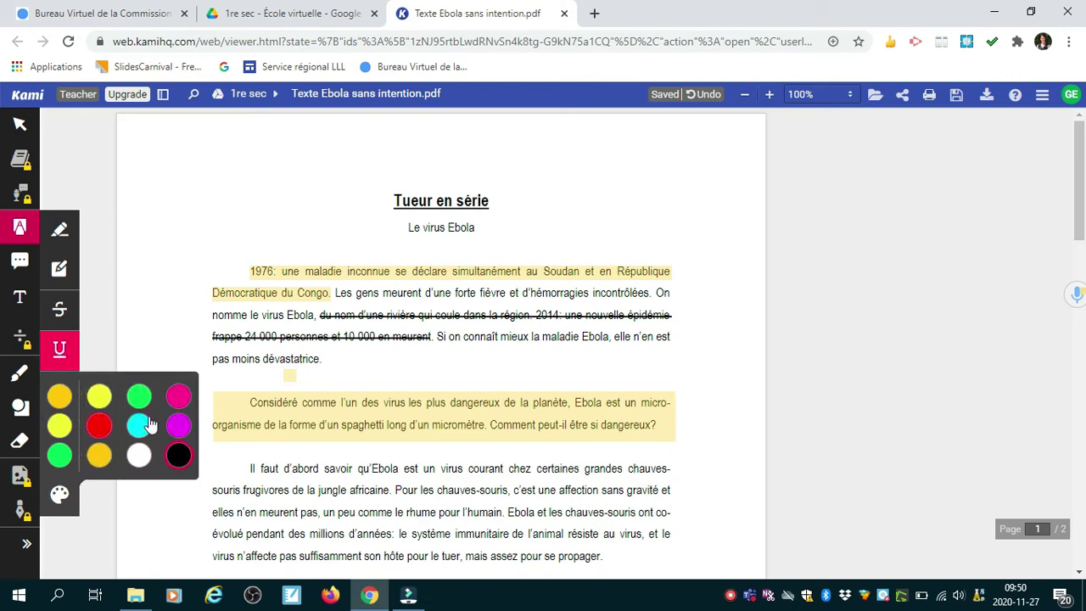
pyautogui.click(174, 399)
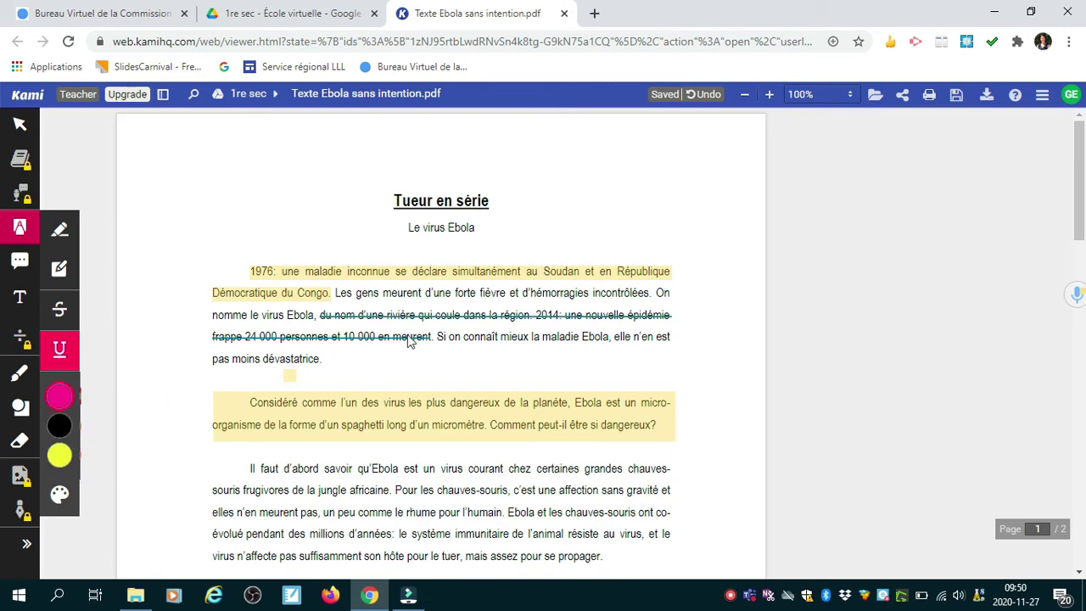
pyautogui.moveTo(438, 337); pyautogui.dragTo(396, 362)
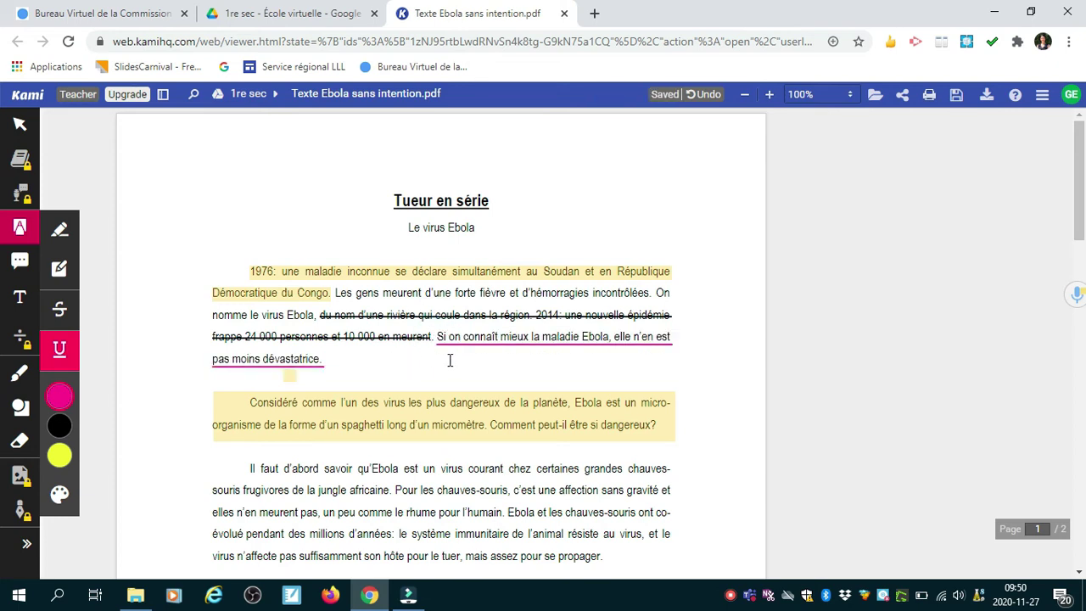
# Step: Attach the text comment "Je pense que..." to the third paragraph's first sentence, ending "de la jungle africaine"
pyautogui.click(21, 264)
pyautogui.click(234, 418)
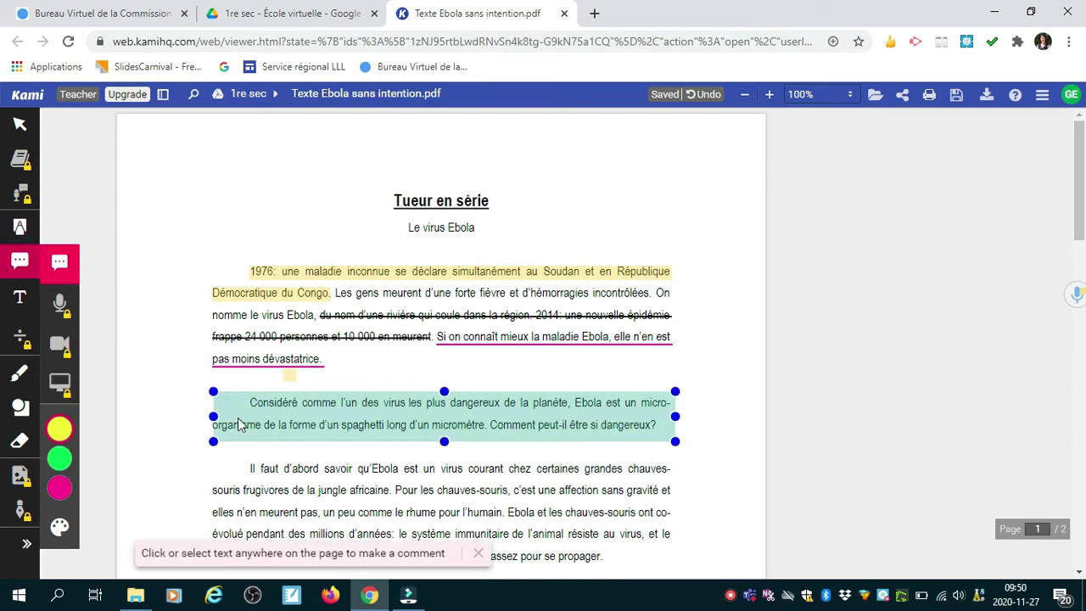
pyautogui.click(190, 479)
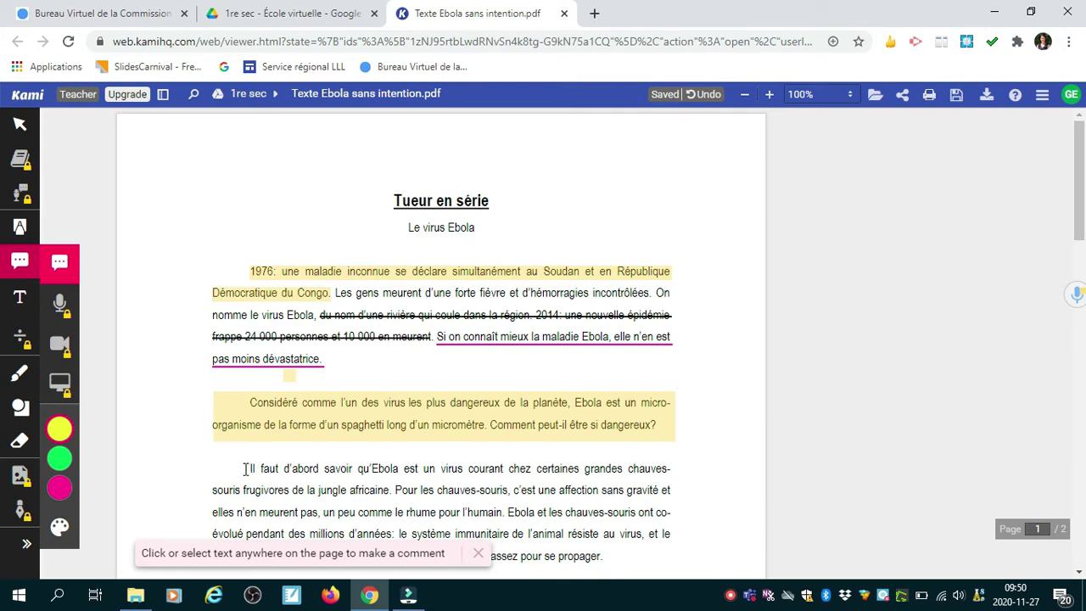
pyautogui.moveTo(245, 468); pyautogui.dragTo(389, 490)
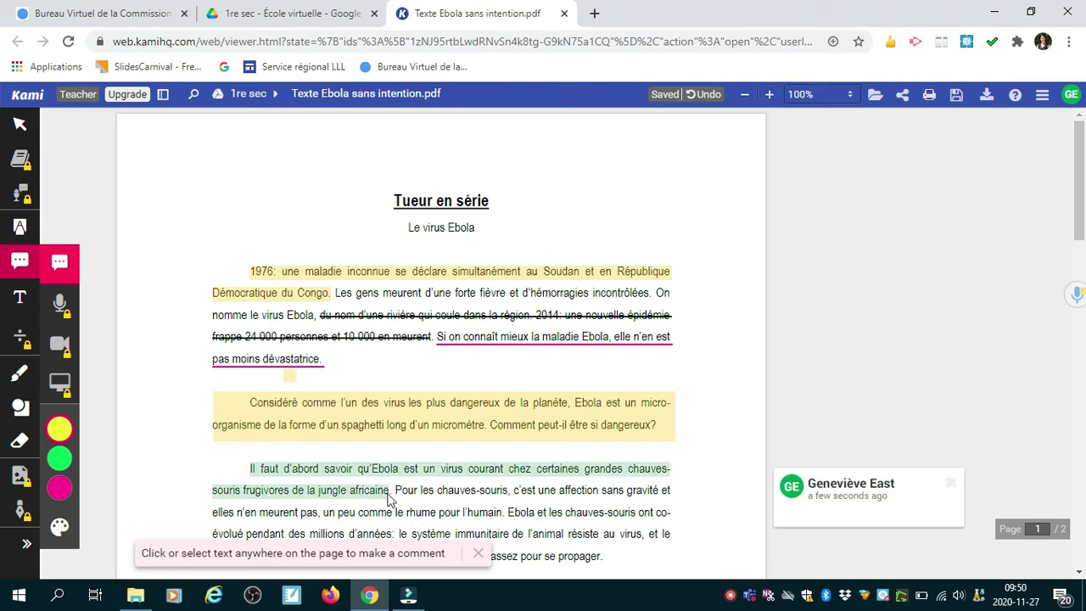
pyautogui.scroll(-3, 526, 483)
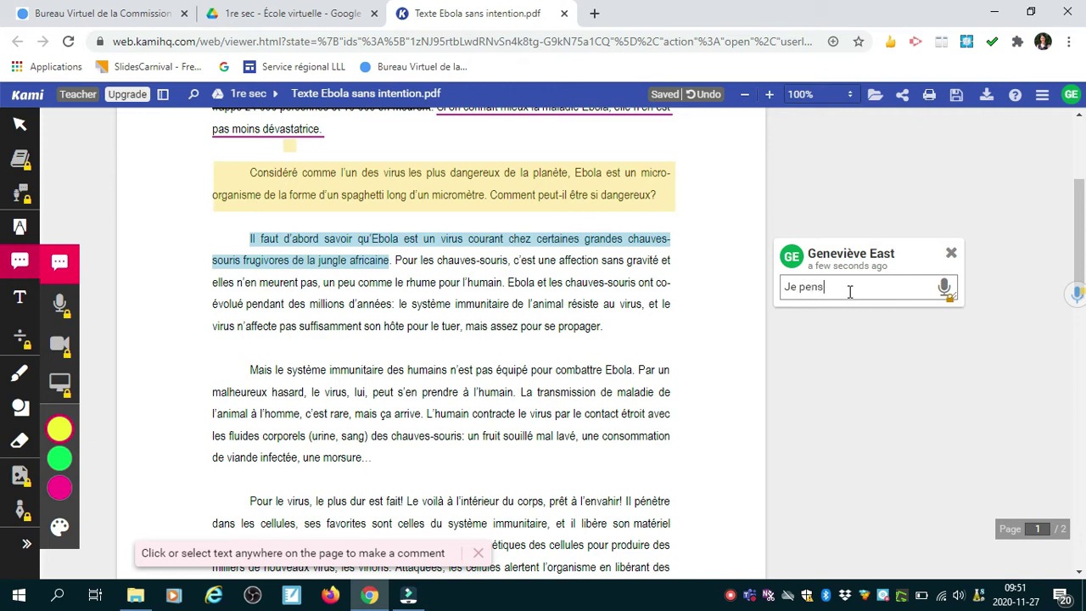
pyautogui.write('...')
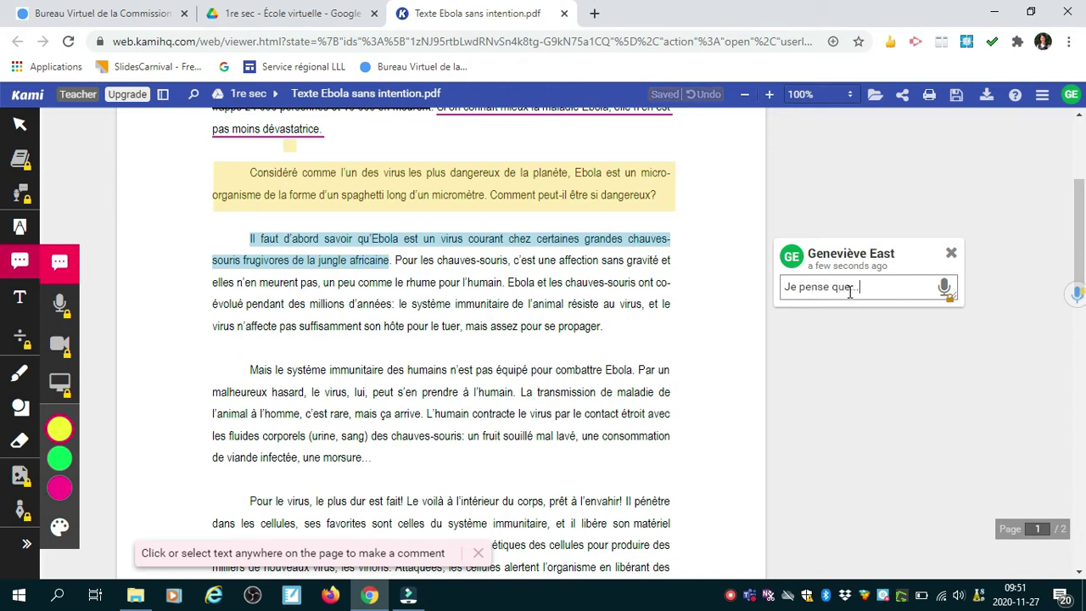
pyautogui.click(747, 263)
pyautogui.click(793, 280)
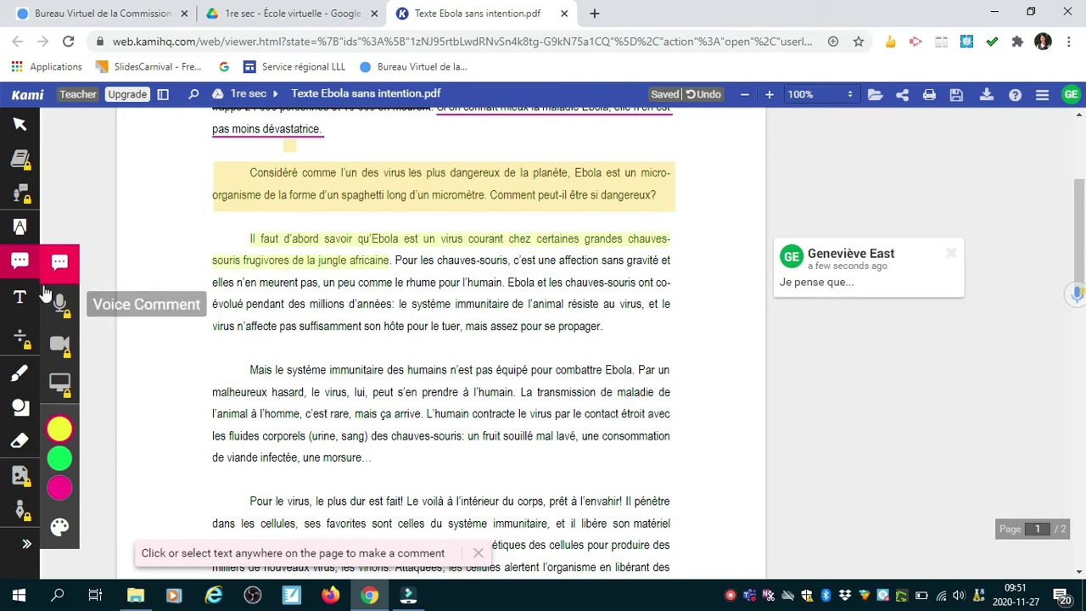
# Step: Add a blue text box reading "Je pense que" in the page margin between the third and fourth paragraphs
pyautogui.click(18, 299)
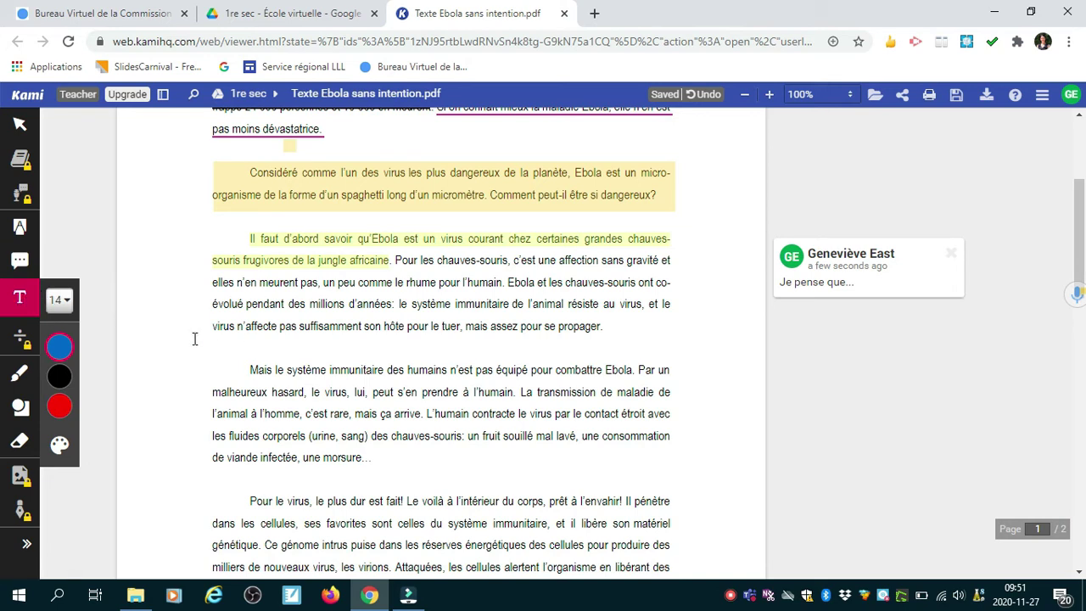
pyautogui.click(162, 339)
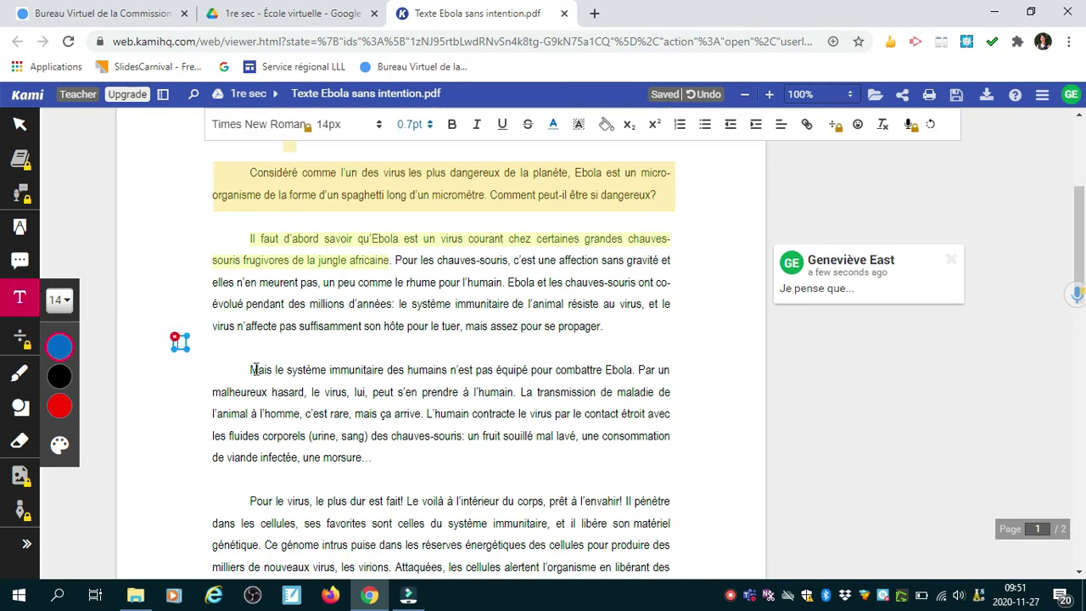
pyautogui.write('Je pense que')
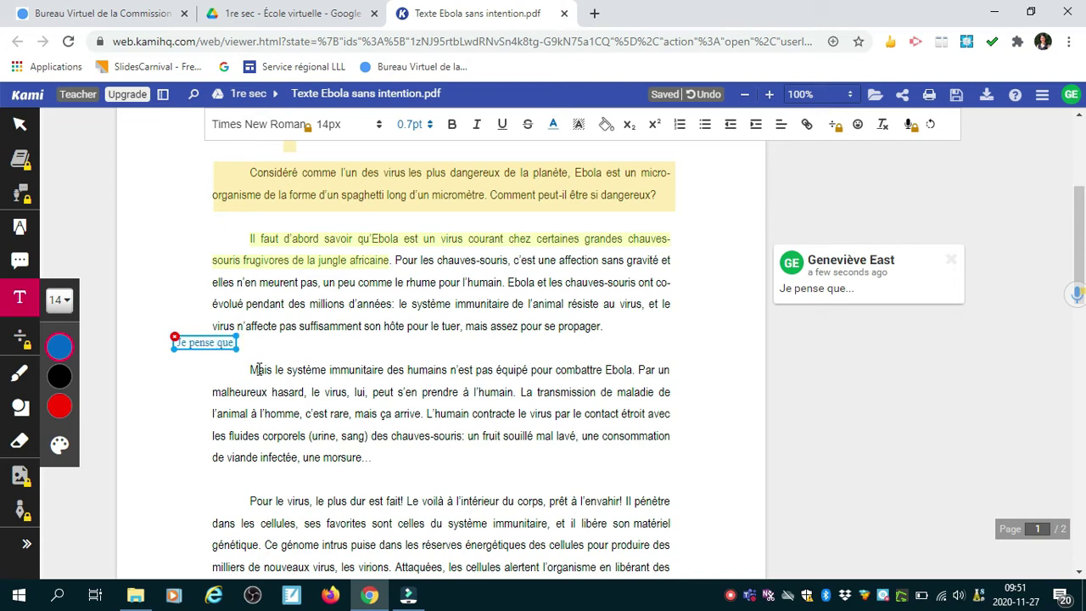
# Step: Set the "Je pense que" text box to font size 16, then move and resize it to fit the outer margin beside the fourth paragraph
pyautogui.moveTo(74, 344)
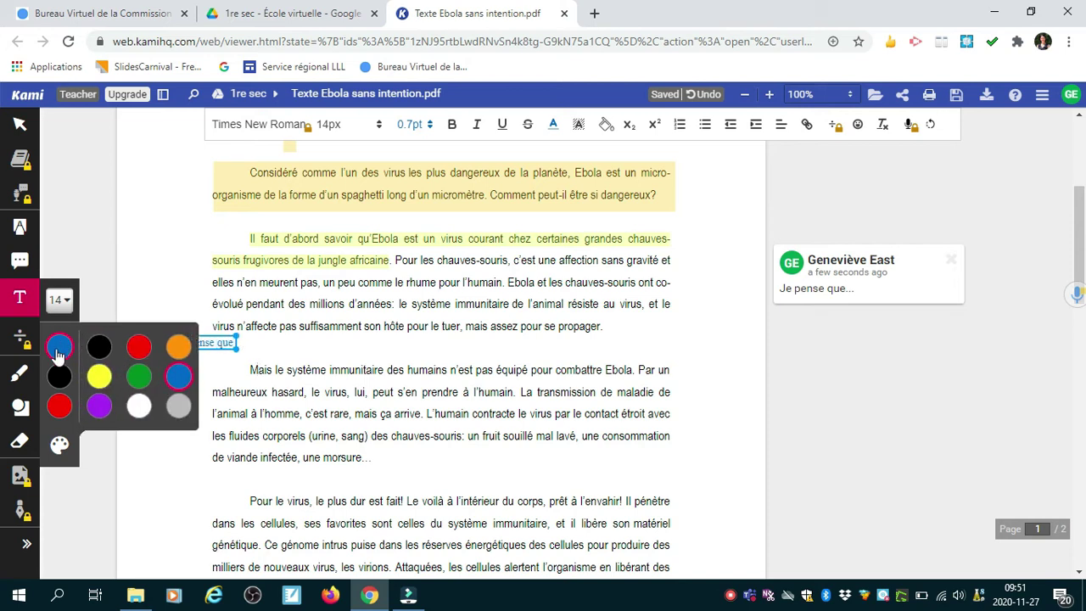
pyautogui.click(65, 302)
pyautogui.click(127, 423)
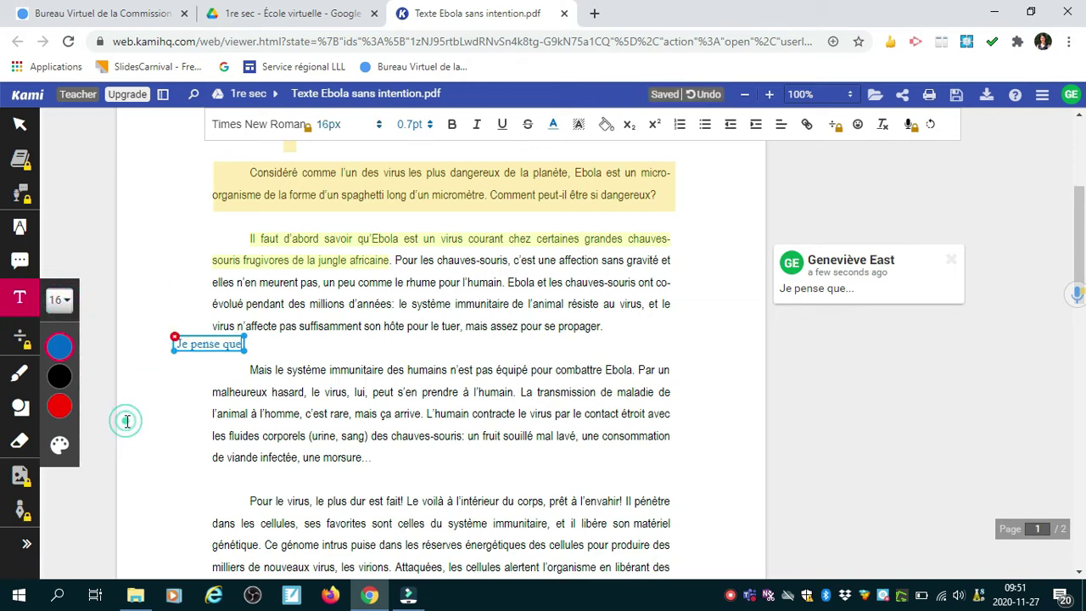
pyautogui.moveTo(201, 337); pyautogui.dragTo(744, 433)
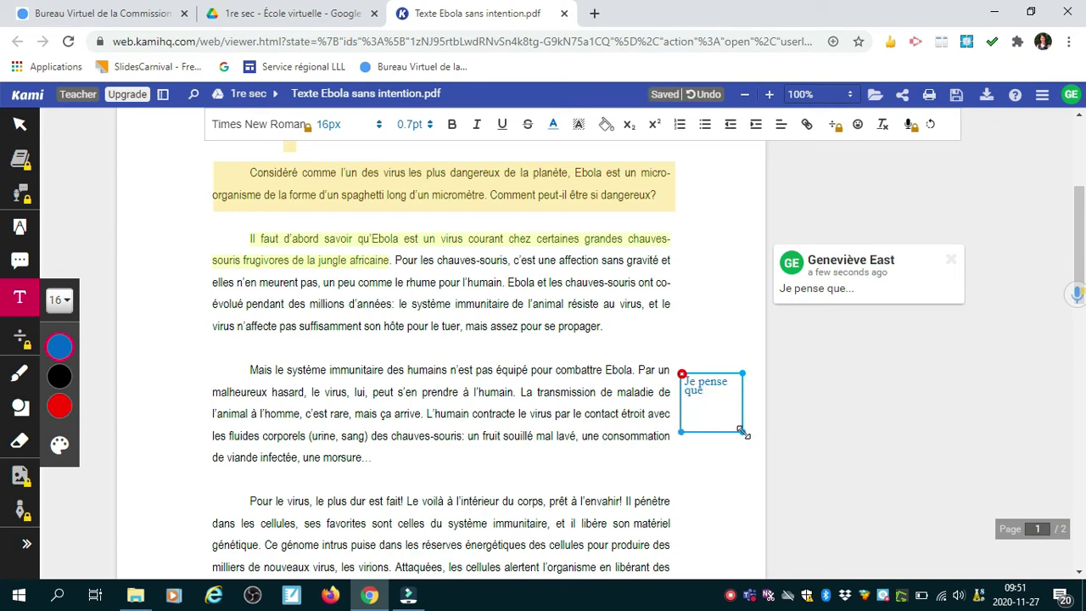
# Step: Delete the "Je pense que" text box and the comment attached to the third paragraph's first sentence
pyautogui.click(682, 375)
pyautogui.click(847, 290)
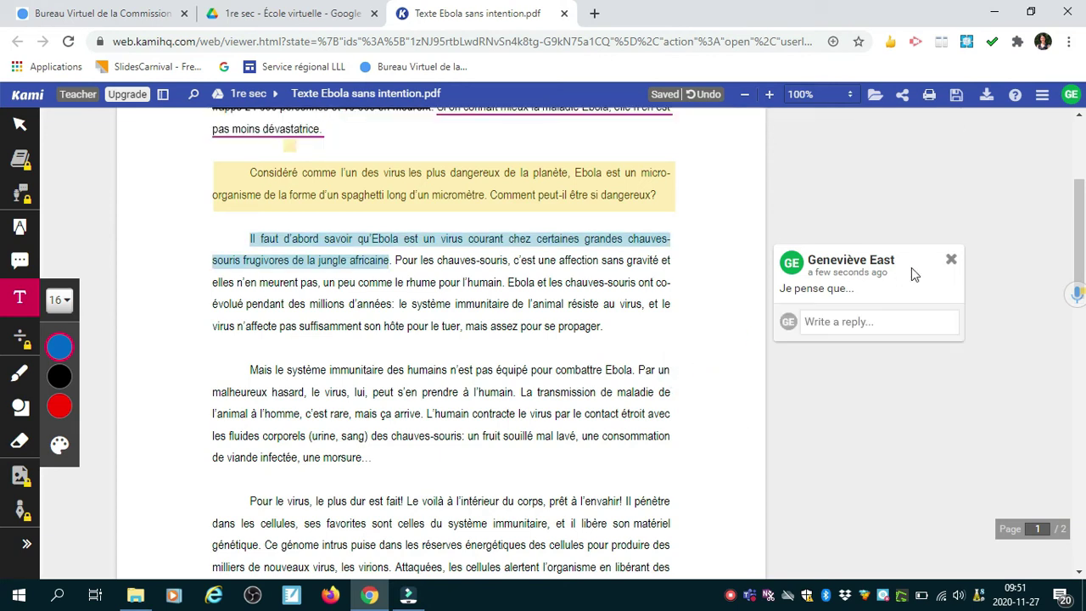
pyautogui.click(952, 259)
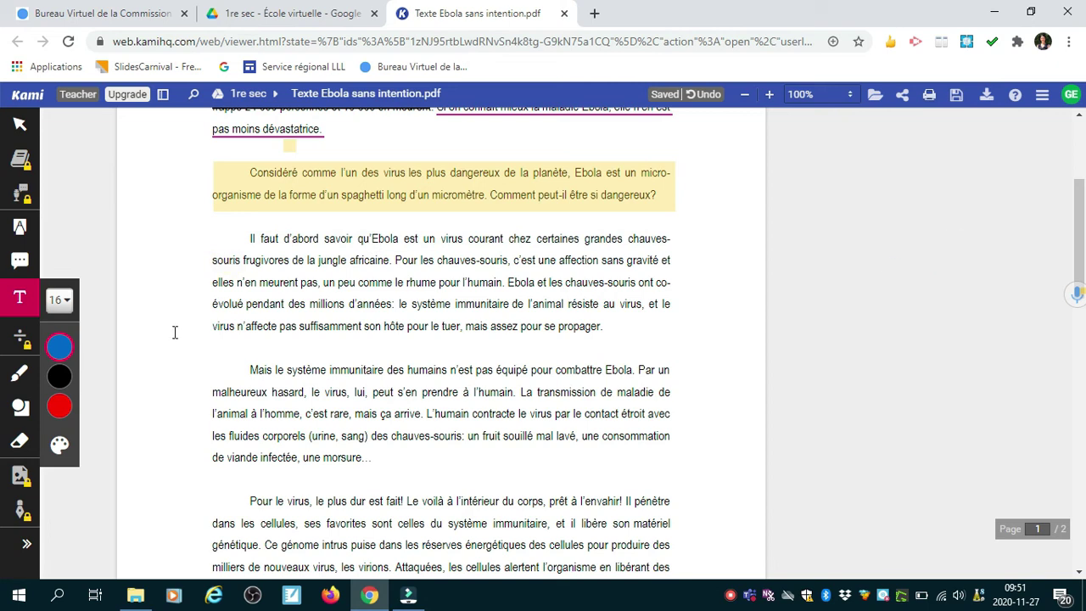
# Step: Erase all highlights, the strikethrough and the underline from the first two paragraphs, including the small stray box between them
pyautogui.scroll(2, 273, 376)
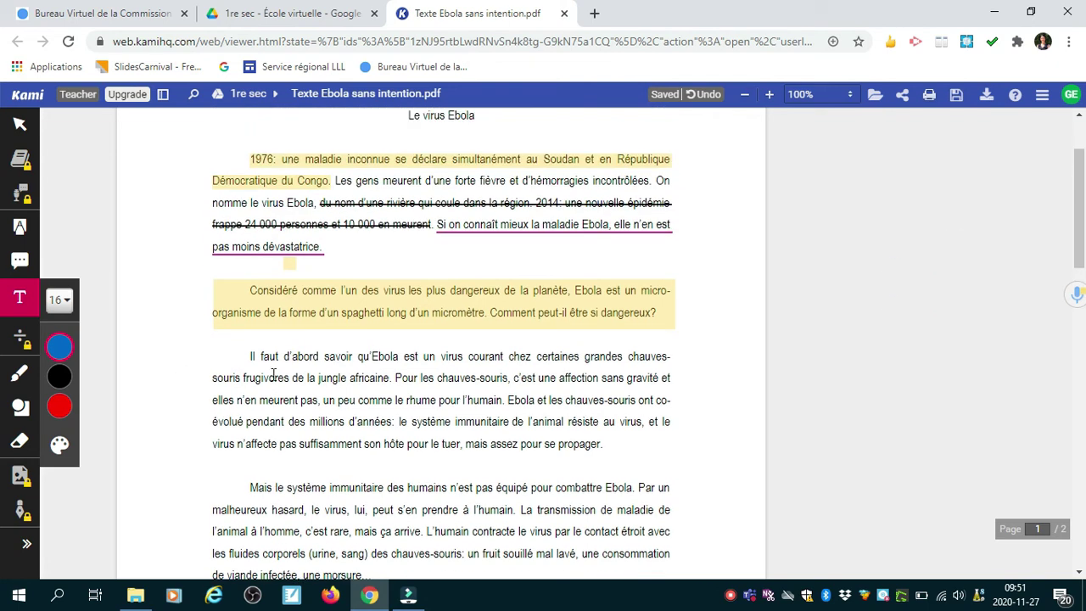
pyautogui.click(234, 360)
pyautogui.click(163, 451)
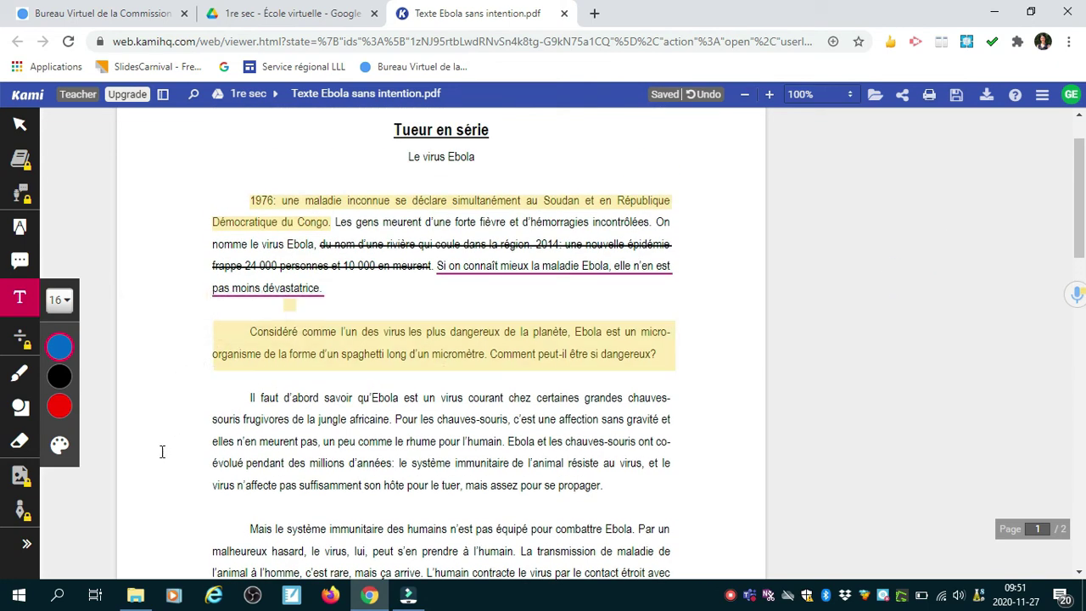
pyautogui.click(17, 443)
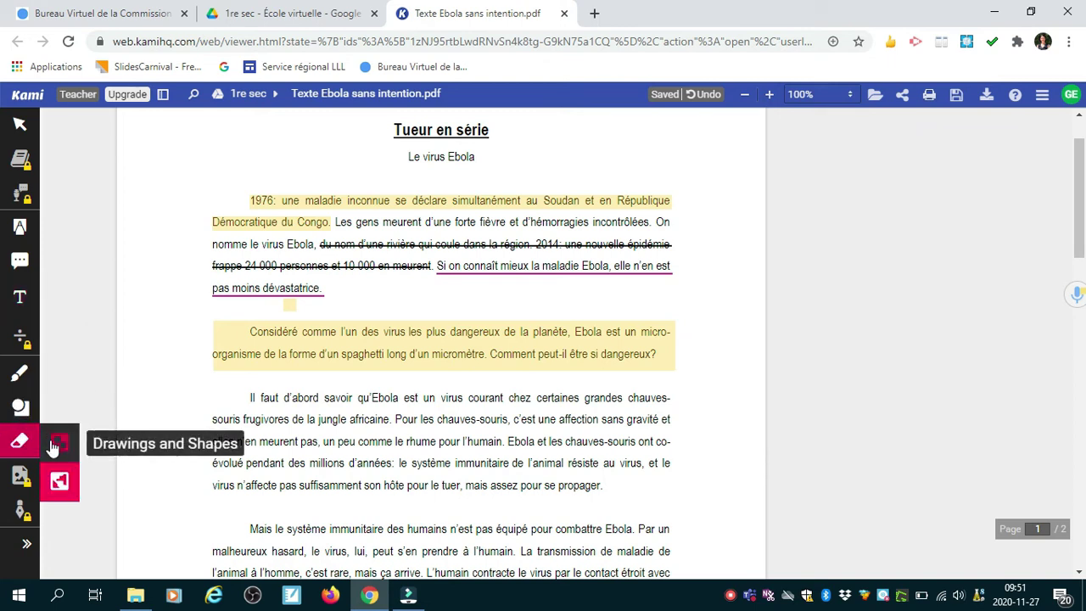
pyautogui.click(59, 482)
pyautogui.click(282, 199)
pyautogui.click(355, 242)
pyautogui.click(457, 266)
pyautogui.click(395, 334)
pyautogui.click(291, 307)
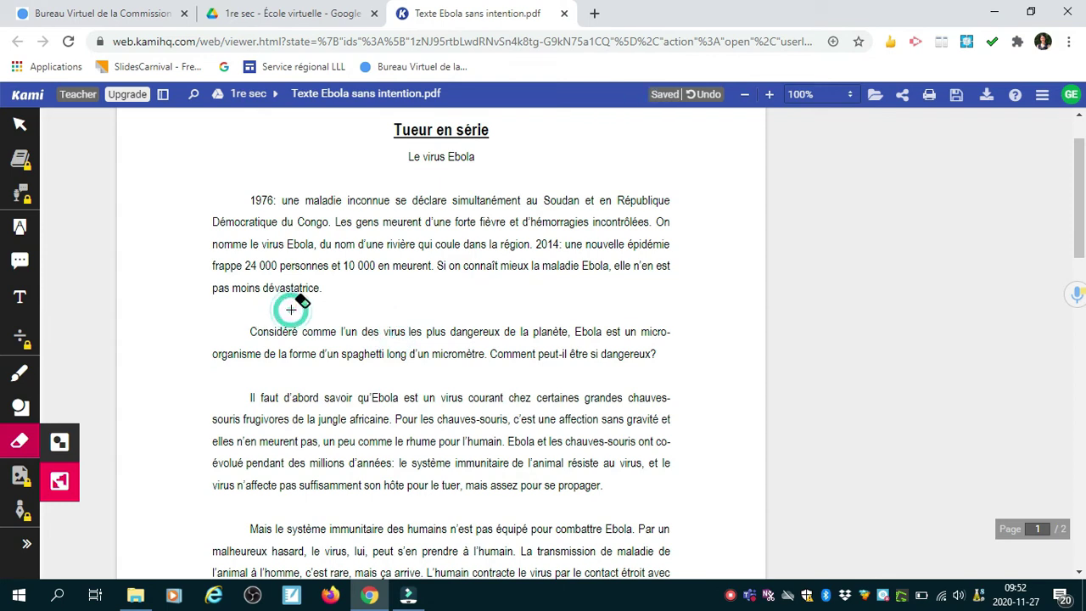
# Step: Review the Google Drive save options for the document, including the Auto Save setting
pyautogui.scroll(1, 659, 400)
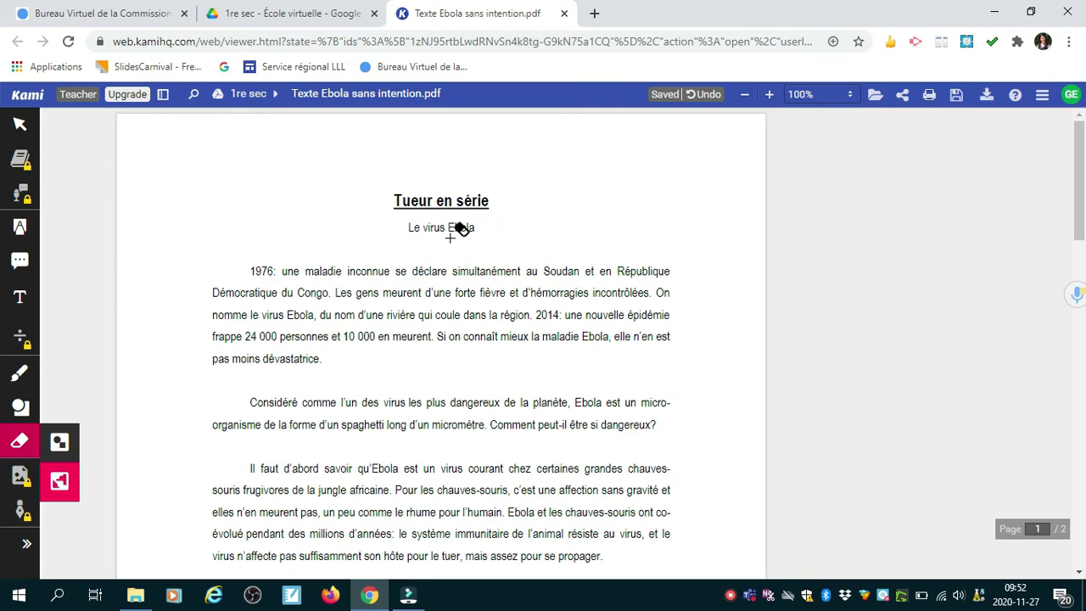
pyautogui.click(957, 96)
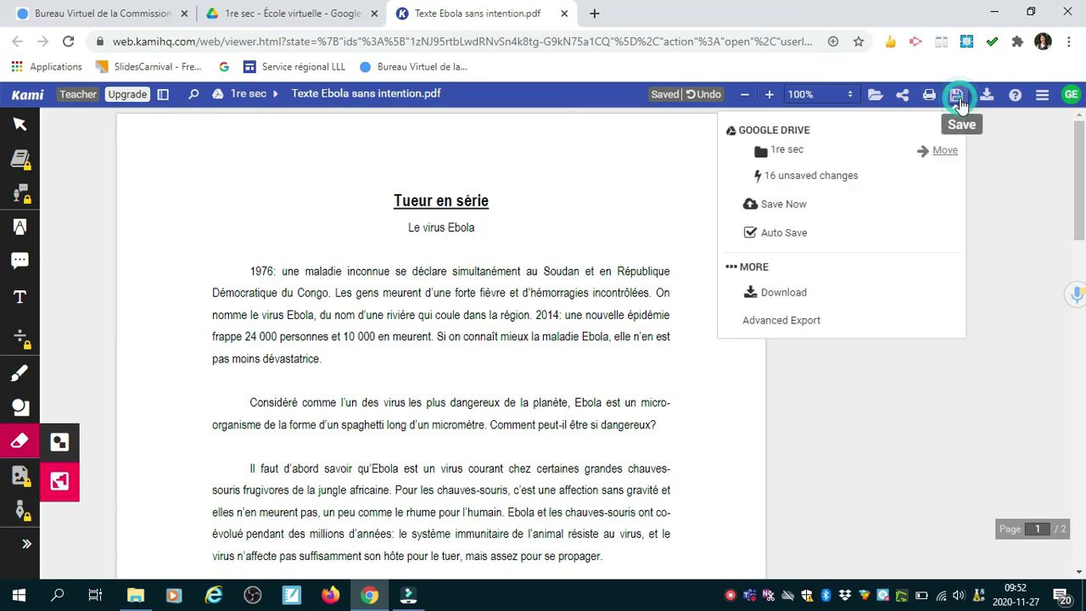
pyautogui.click(766, 244)
pyautogui.click(766, 243)
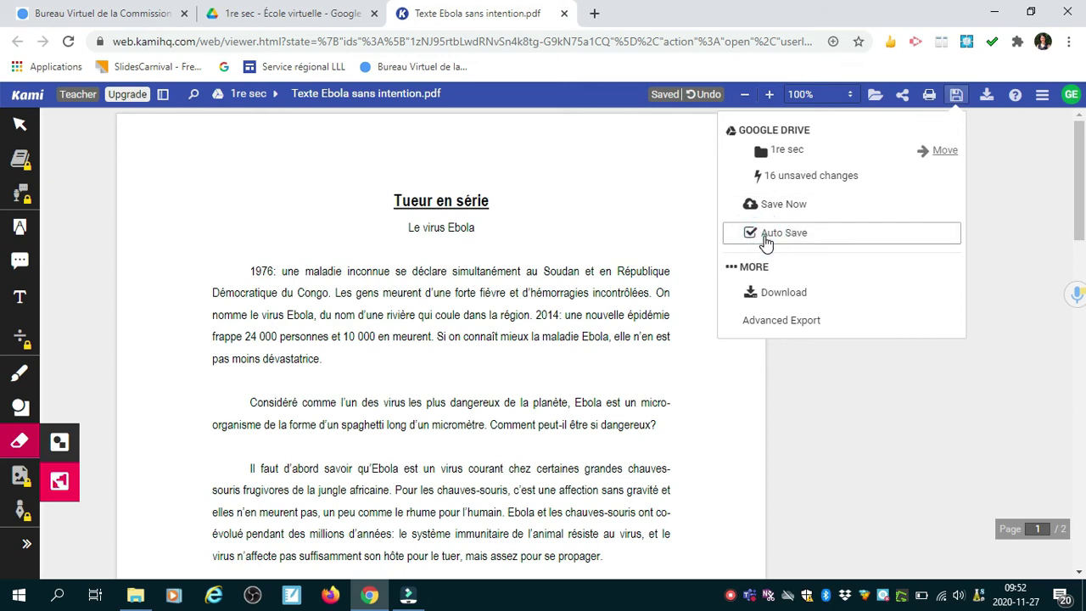
pyautogui.click(590, 229)
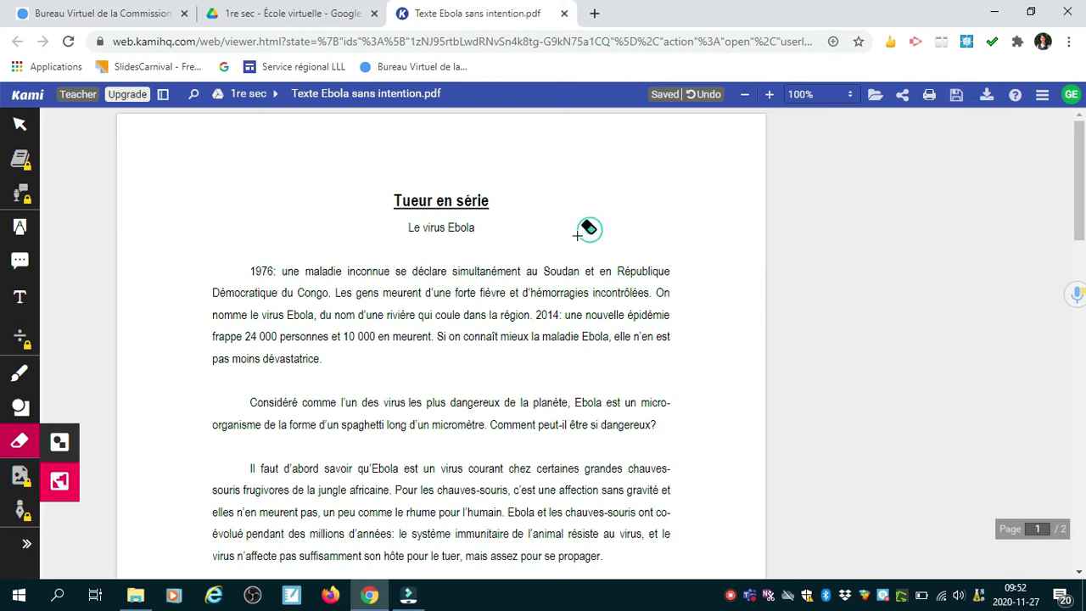
# Step: Highlight the first paragraph's opening sentence, from "1976: une maladie inconnue" to "Démocratique du Congo."
pyautogui.click(20, 227)
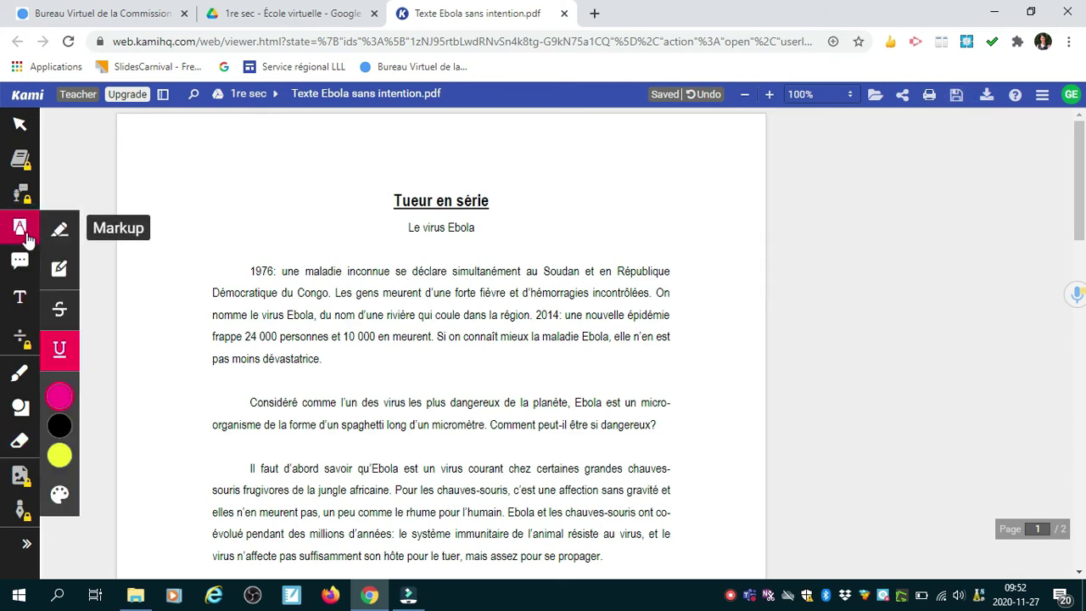
pyautogui.click(64, 231)
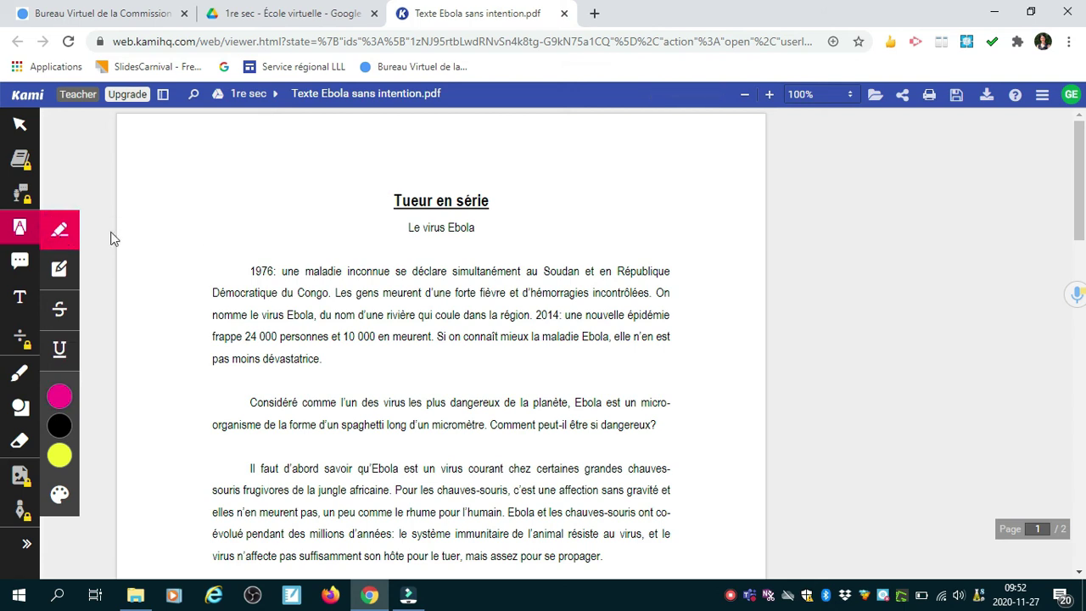
pyautogui.moveTo(252, 271); pyautogui.dragTo(336, 295)
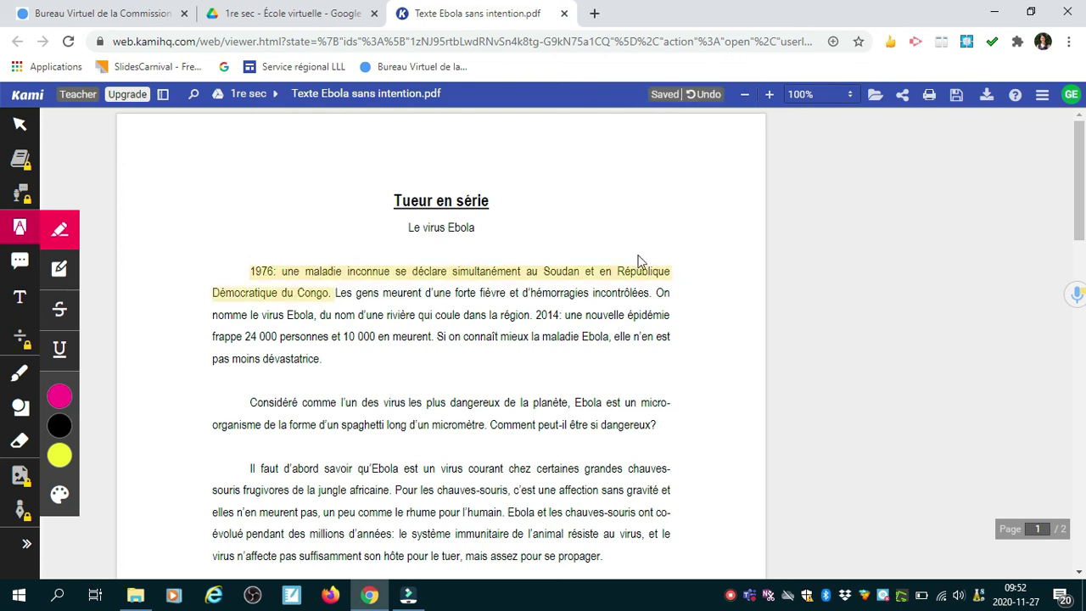
# Step: Check the save options once more and close the annotated PDF to return to the 1re sec folder in Google Drive
pyautogui.click(958, 98)
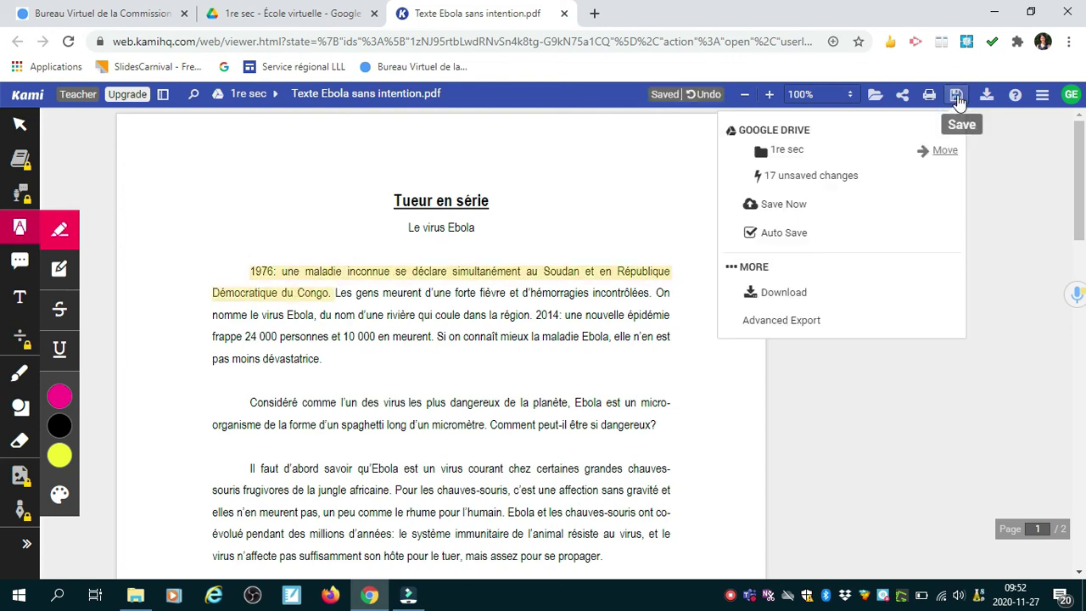
pyautogui.click(958, 99)
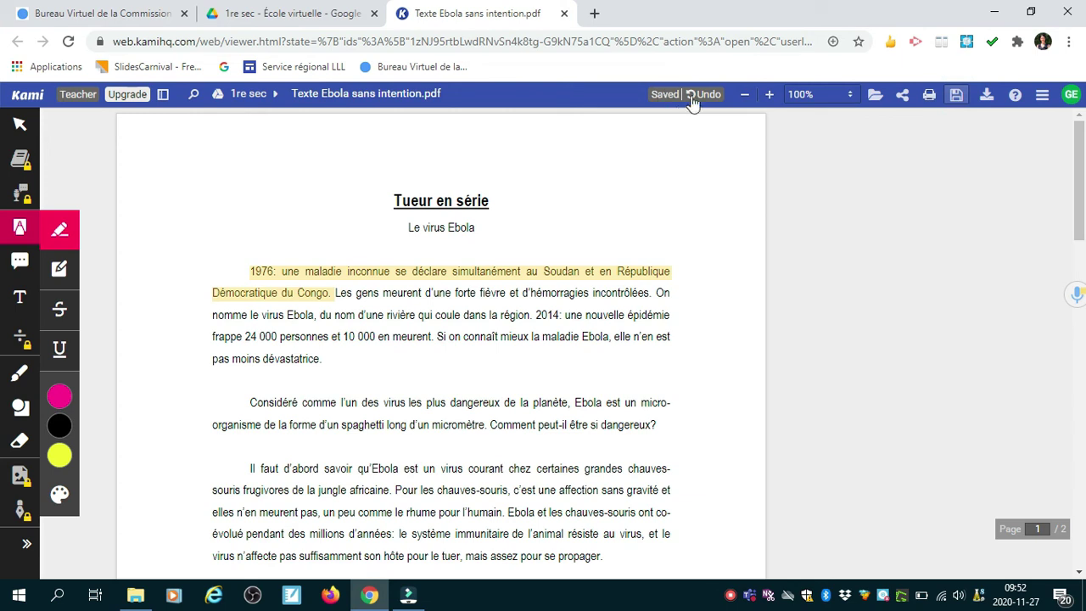
pyautogui.click(566, 14)
pyautogui.click(29, 111)
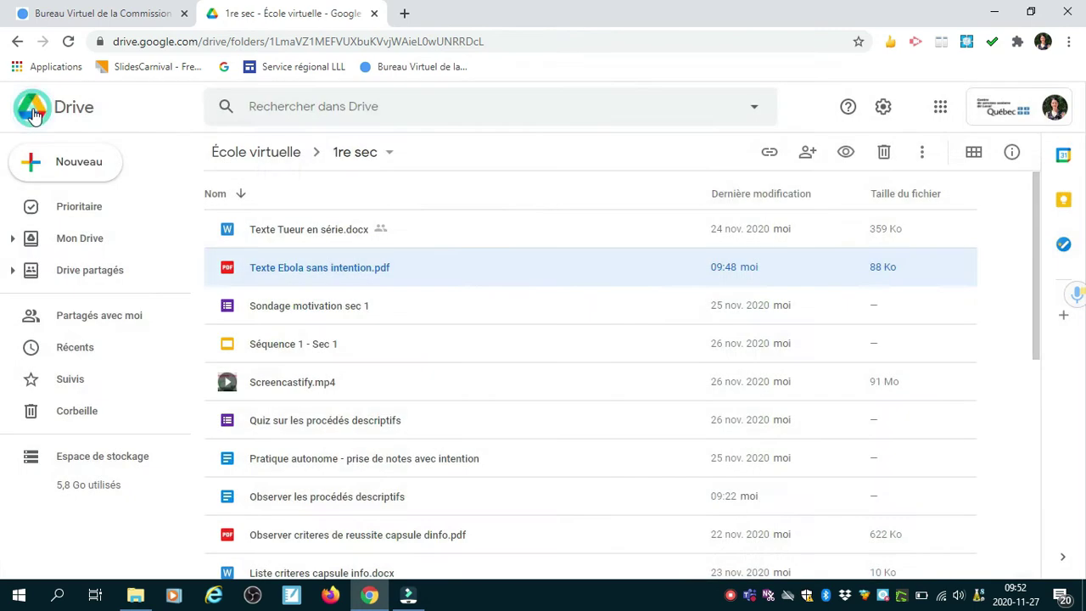
# Step: Preview "Texte Ebola sans intention.pdf" from the 1re sec folder and open it with Annotate with Kami
pyautogui.doubleClick(297, 270)
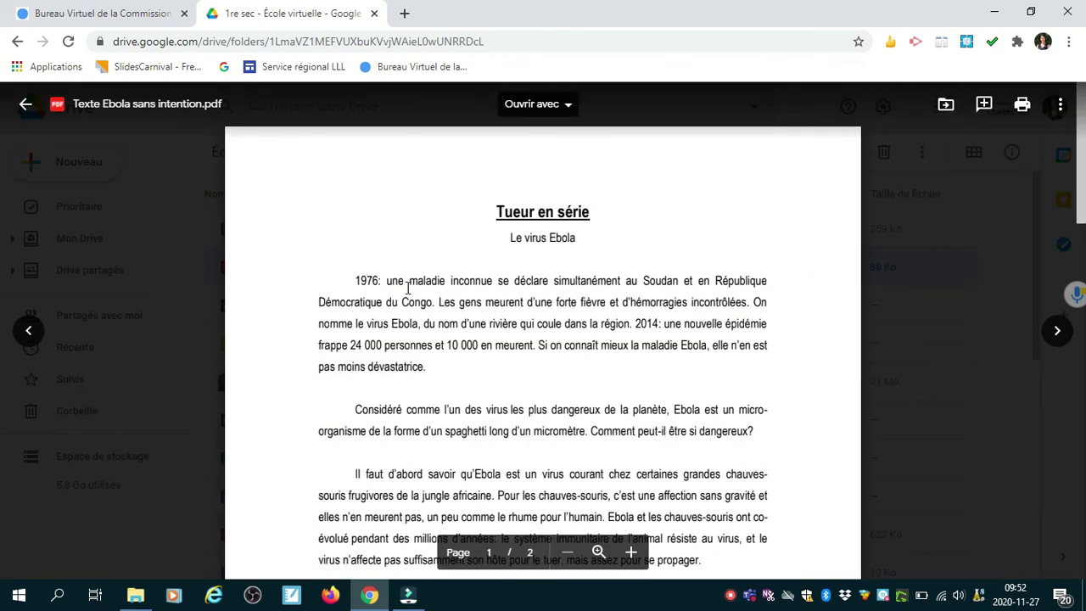
pyautogui.click(533, 110)
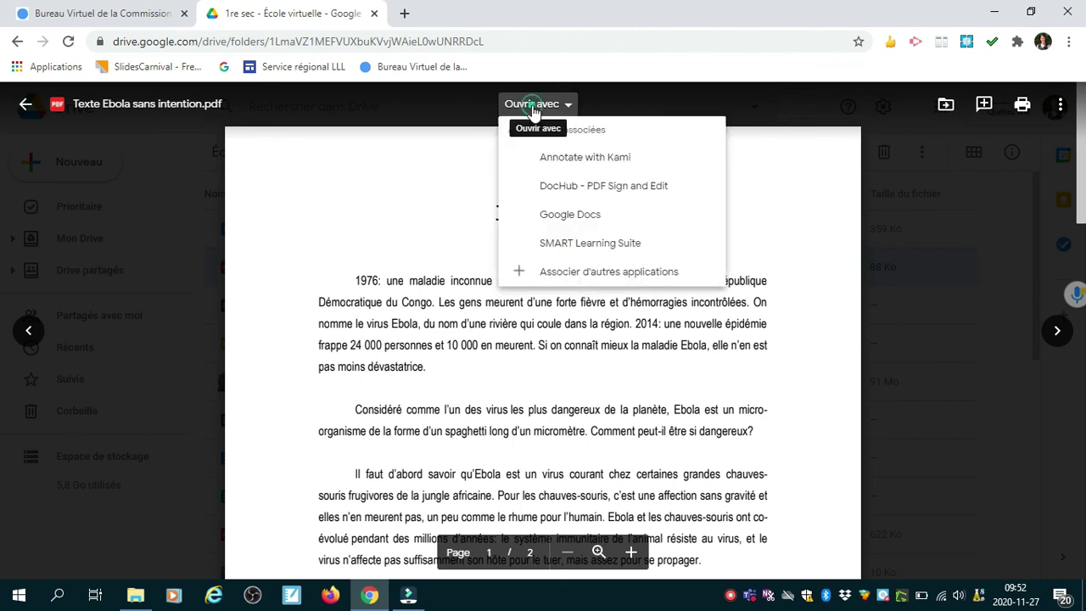
pyautogui.click(545, 158)
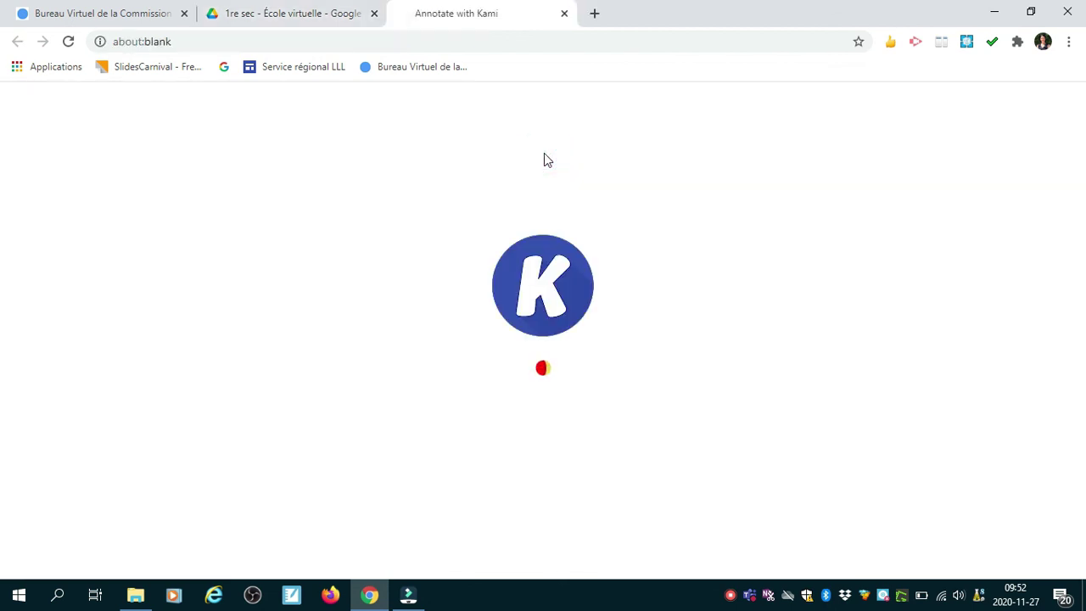